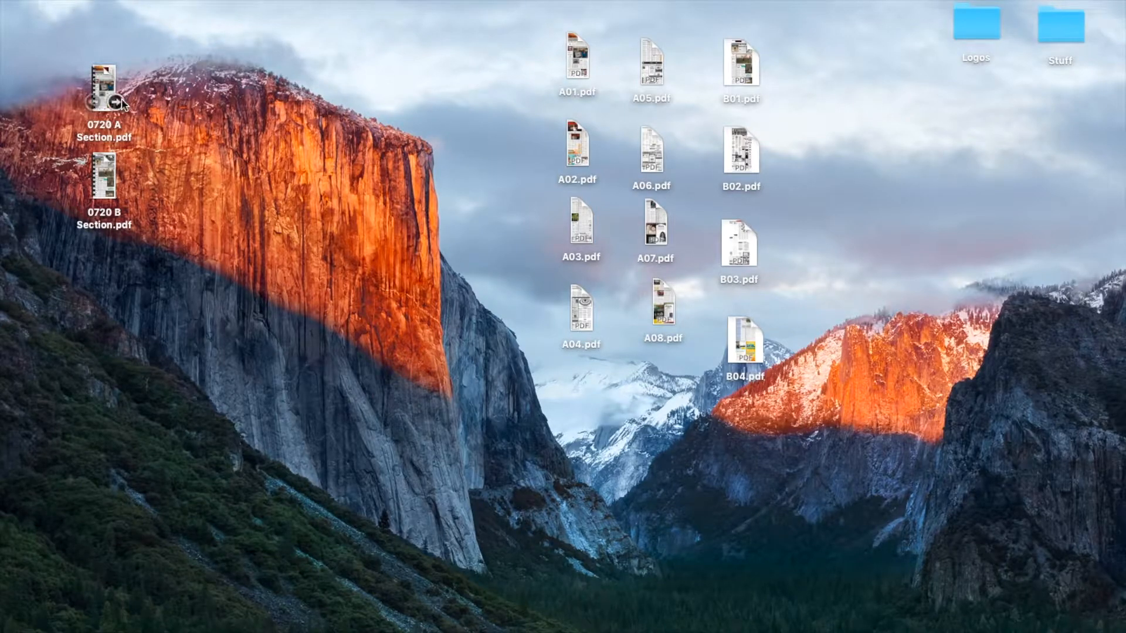
Open 0720 A Section.pdf from the desktop, look through its page thumbnails, and close it
{"action": "double_click", "coordinate": [104, 88]}
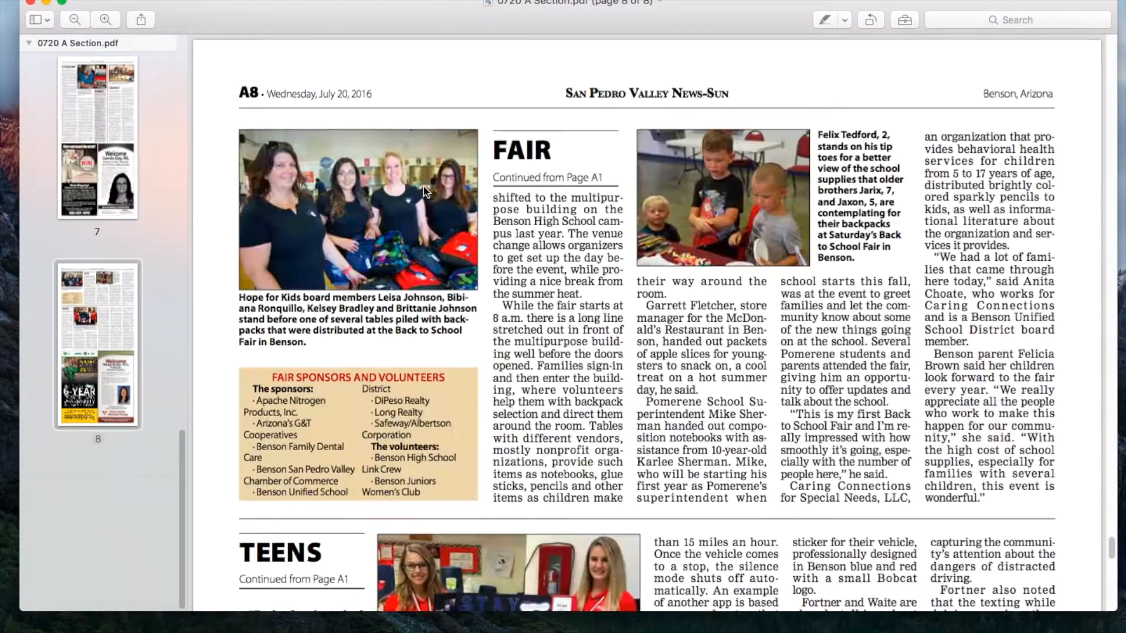
{"action": "scroll", "coordinate": [111, 304], "scroll_direction": "up", "scroll_amount": 15}
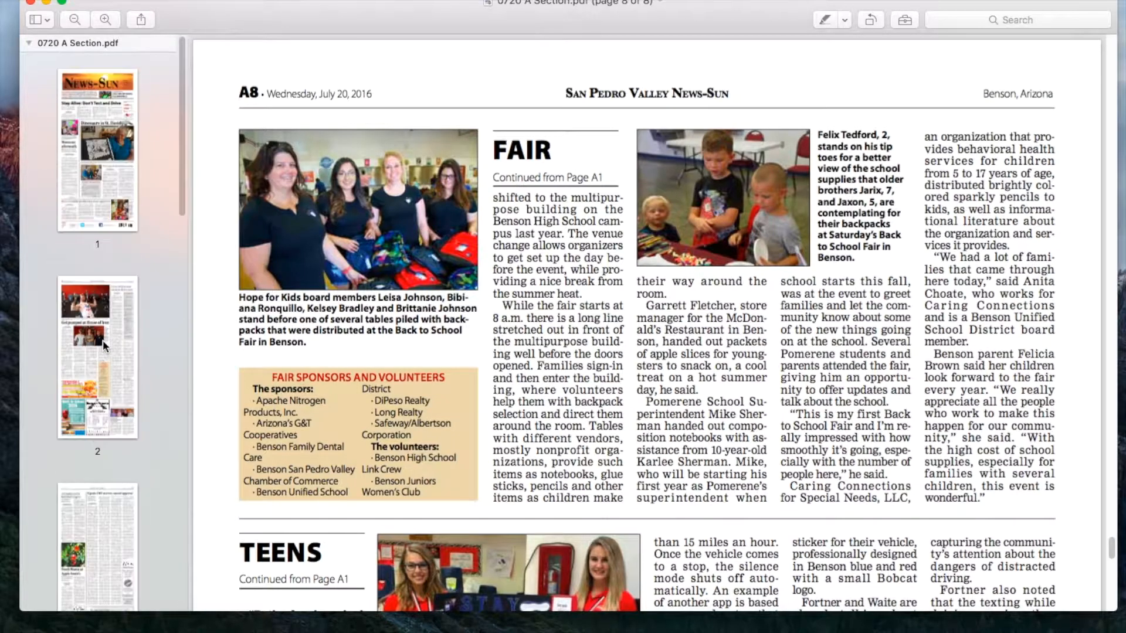
{"action": "left_click", "coordinate": [31, 3]}
Open 0720 B Section.pdf, extract its first page to the desktop as a separate PDF, and close the document
{"action": "double_click", "coordinate": [104, 167]}
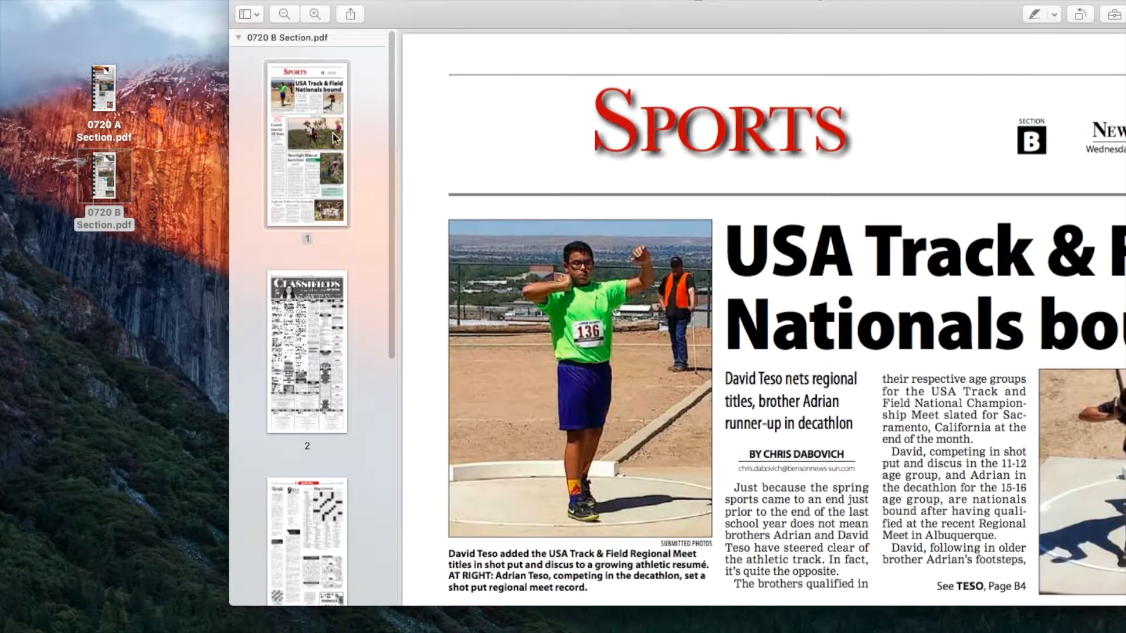
{"action": "left_click", "coordinate": [306, 170]}
{"action": "left_click_drag", "start_coordinate": [304, 135], "coordinate": [300, 219]}
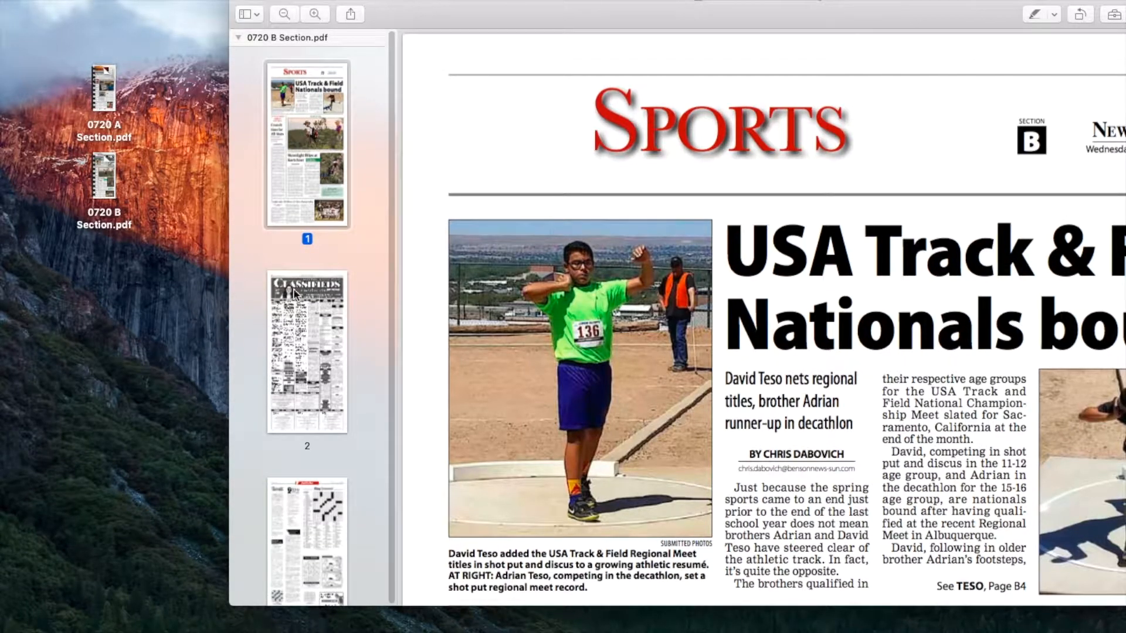
{"action": "left_click", "coordinate": [239, 1]}
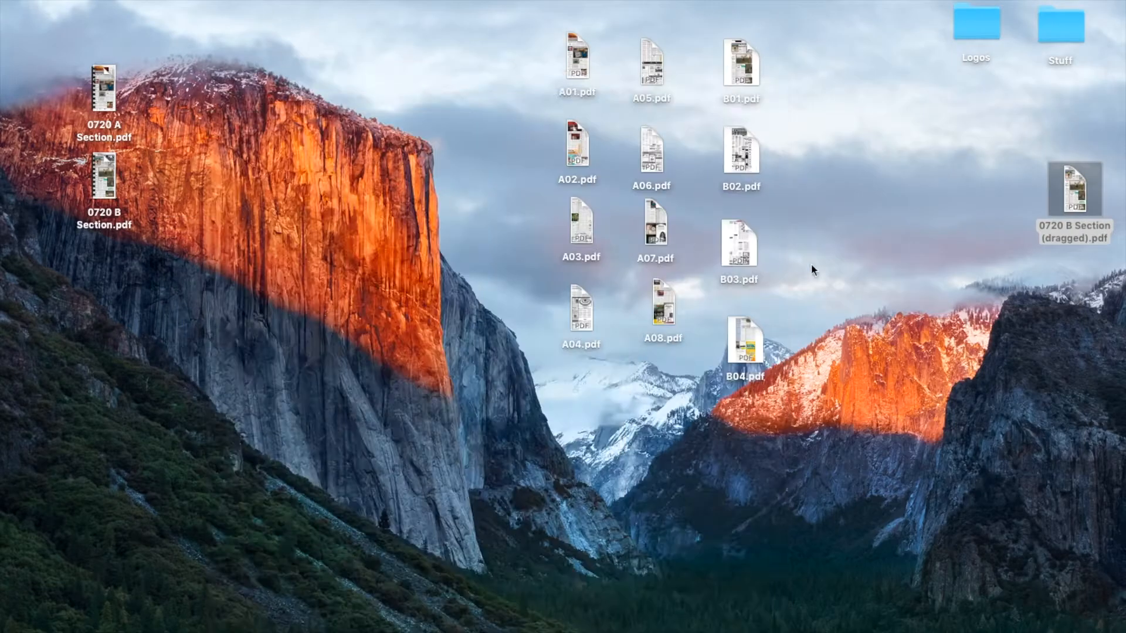
Move the extracted page file below the two section PDFs on the desktop and open its name for editing
{"action": "left_click_drag", "start_coordinate": [1069, 193], "coordinate": [111, 296]}
{"action": "left_click", "coordinate": [185, 287]}
{"action": "left_click", "coordinate": [120, 301]}
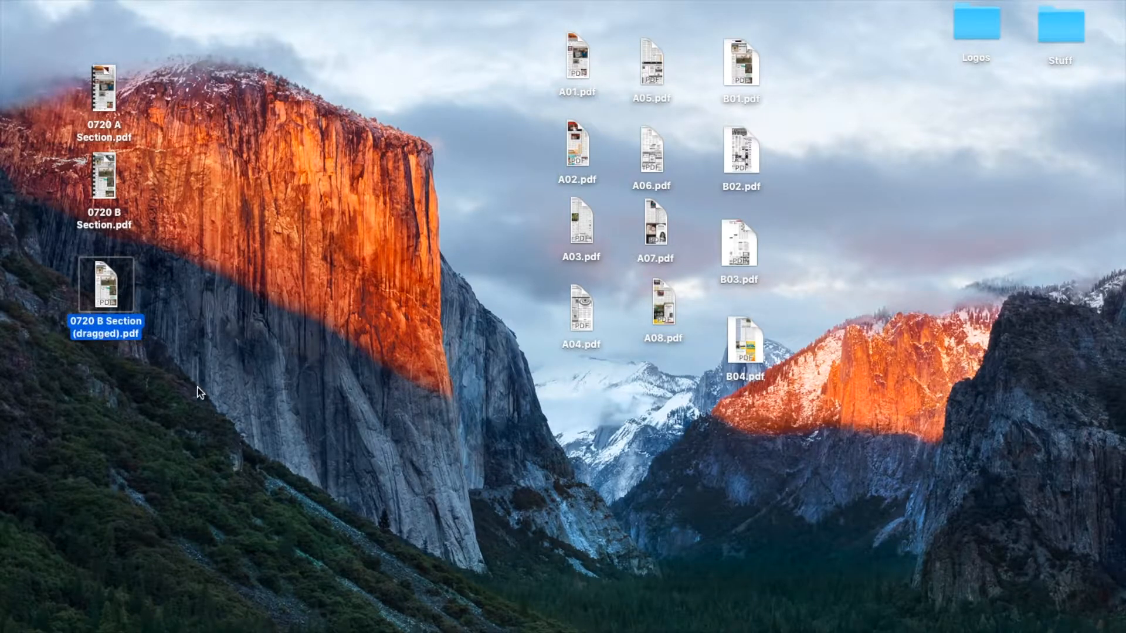
{"action": "key", "text": "Return"}
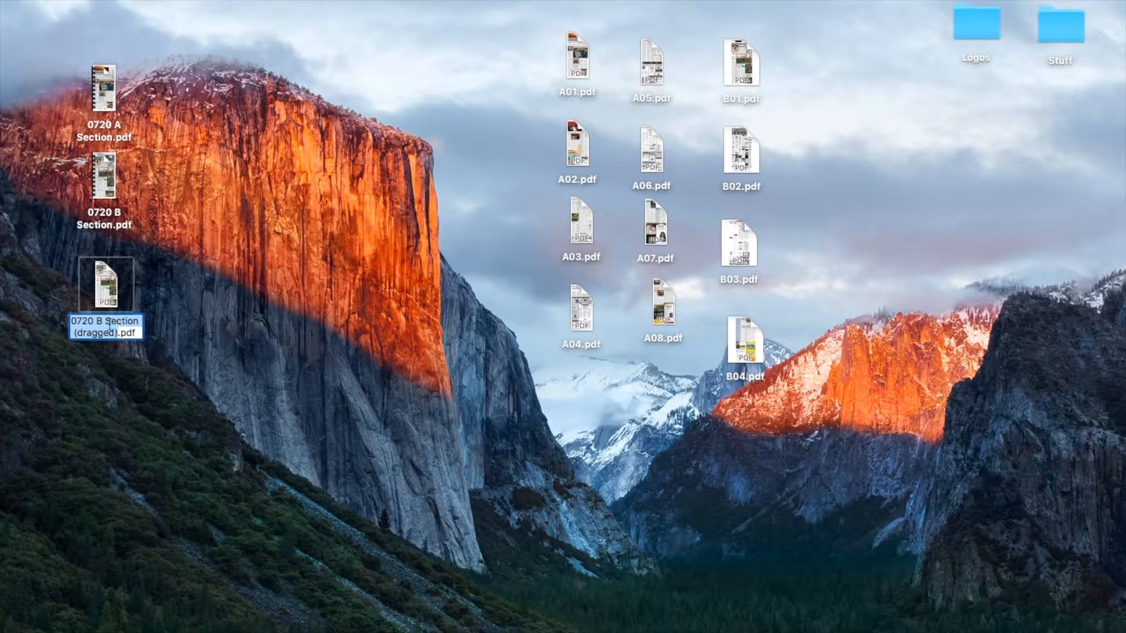
{"action": "left_click", "coordinate": [108, 371]}
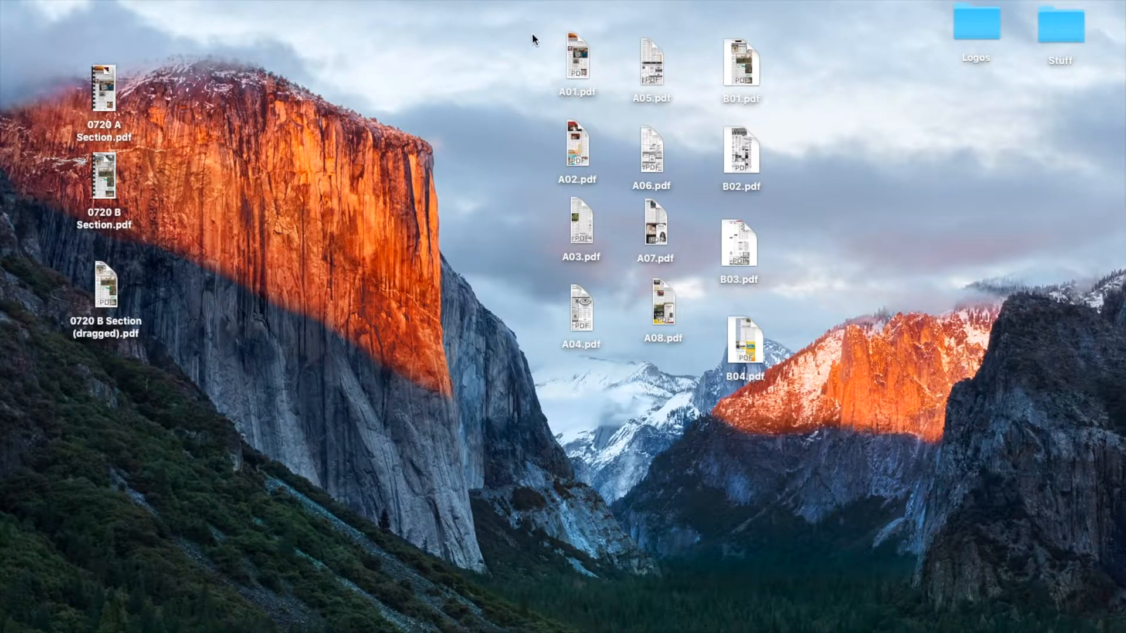
Move the extracted file 0720 B Section (dragged).pdf to the trash
{"action": "left_click_drag", "start_coordinate": [529, 47], "coordinate": [789, 370]}
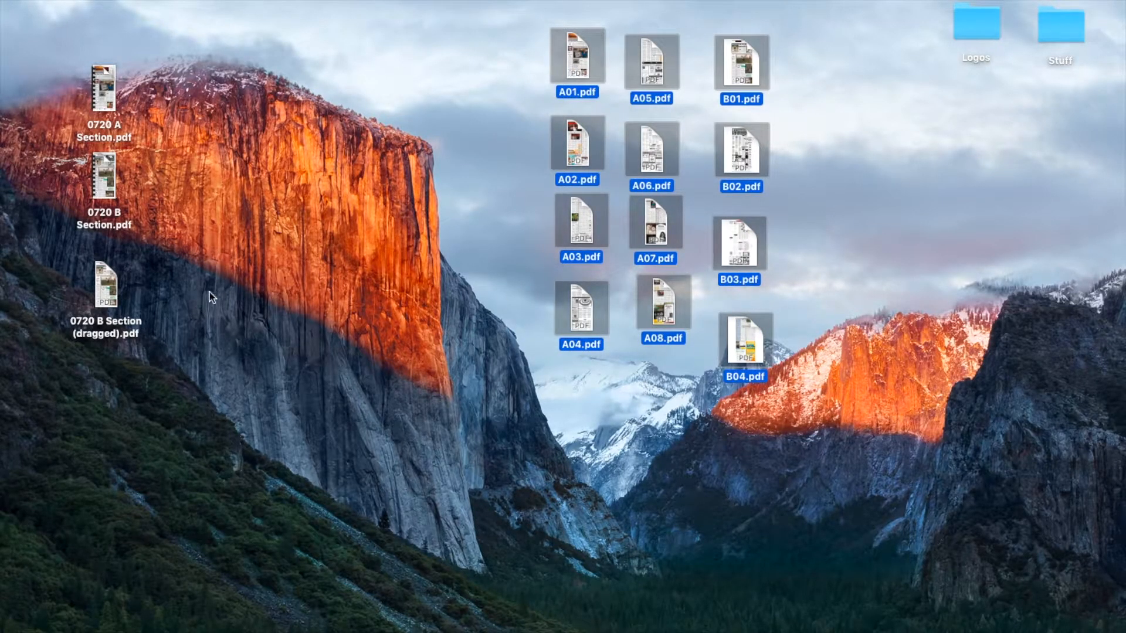
{"action": "left_click", "coordinate": [162, 343]}
{"action": "right_click", "coordinate": [103, 283]}
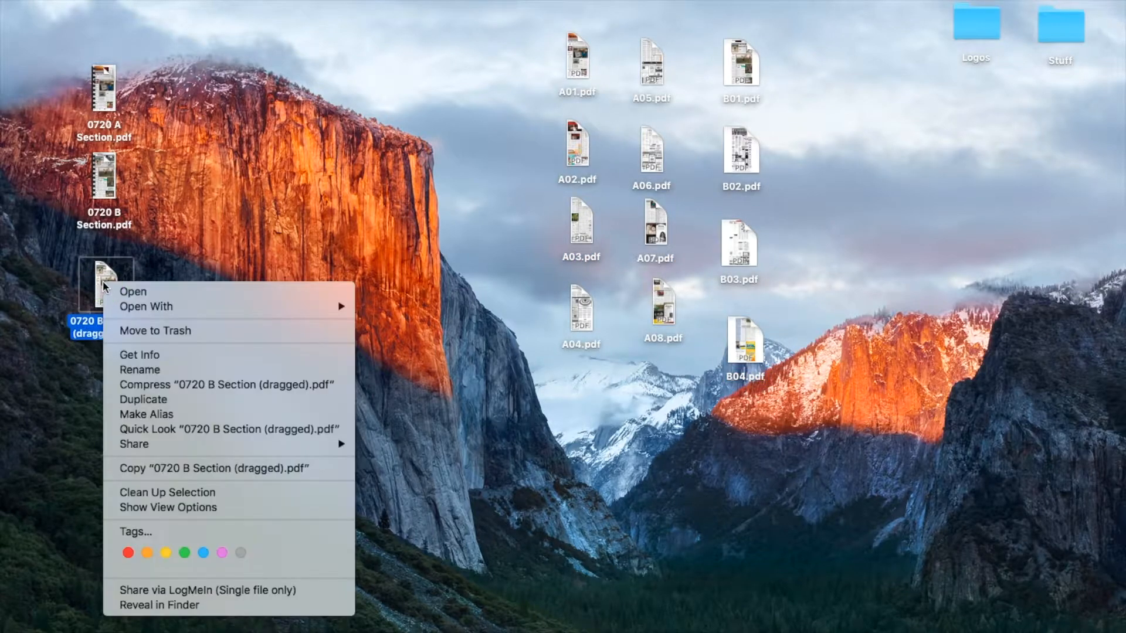
{"action": "left_click", "coordinate": [207, 330]}
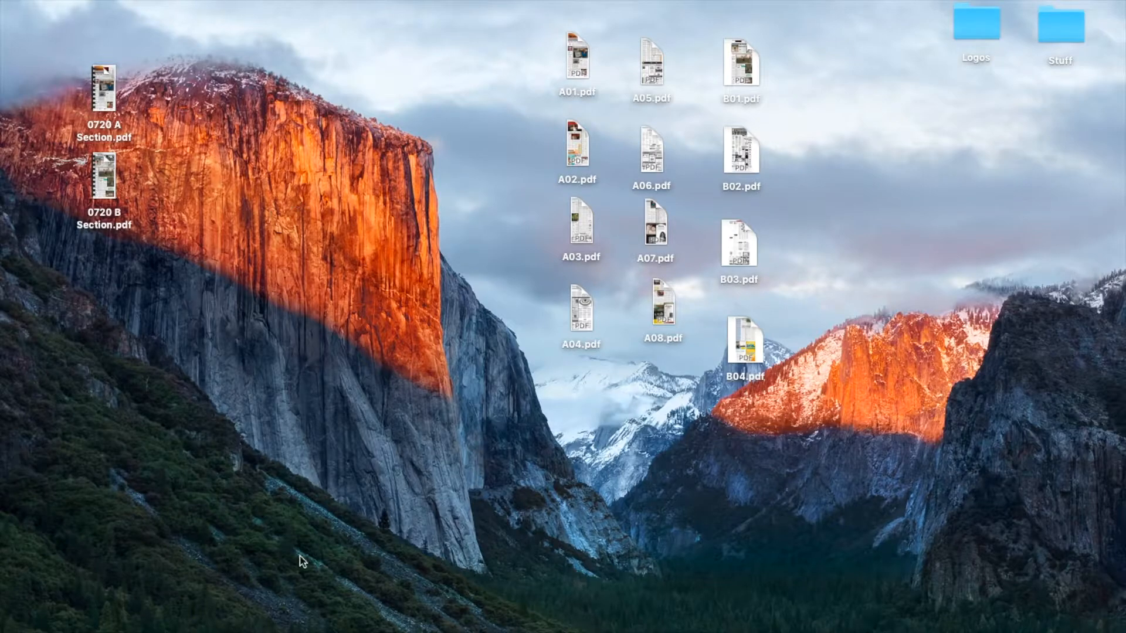
Switch to BLOX CMS in Chrome and open the editorial e-Editions list
{"action": "left_click", "coordinate": [977, 629]}
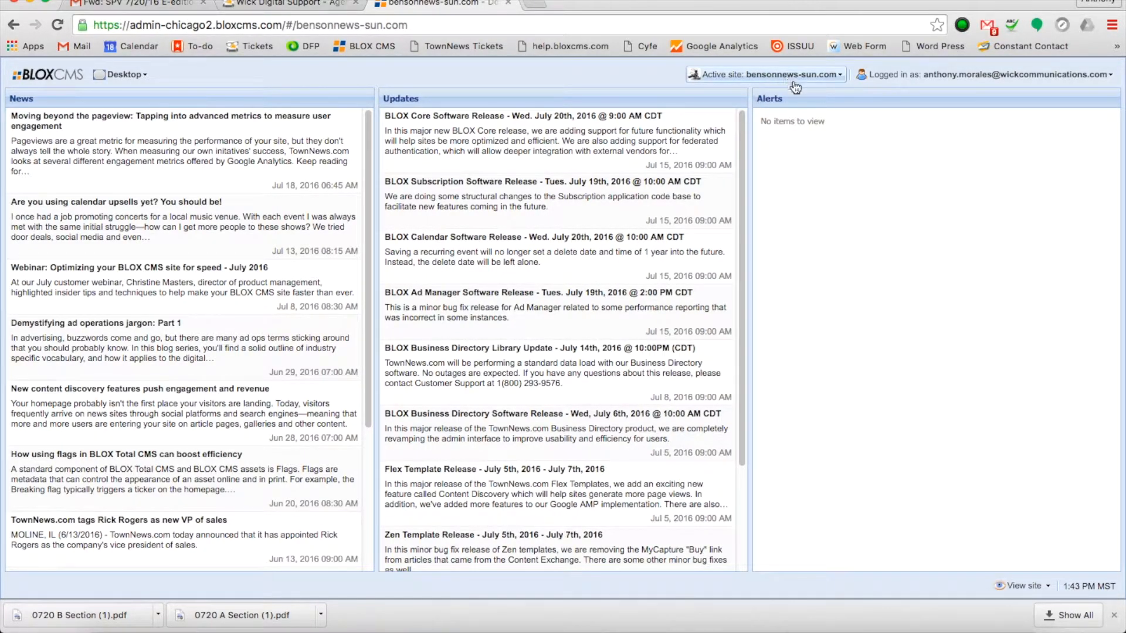
{"action": "left_click", "coordinate": [137, 81]}
{"action": "mouse_move", "coordinate": [77, 141]}
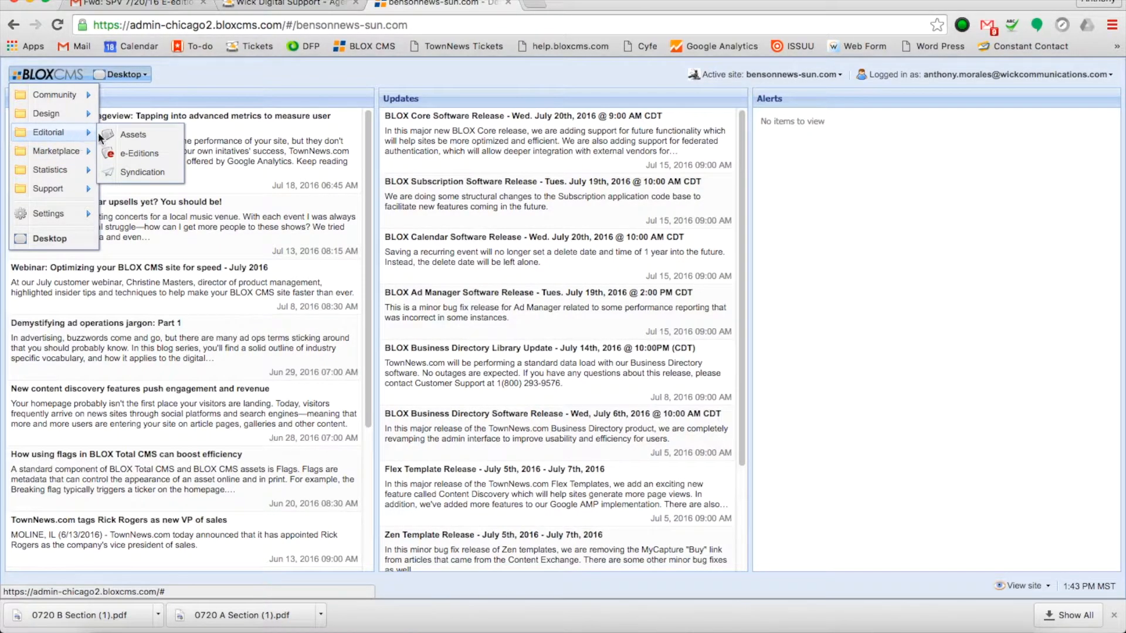
{"action": "left_click", "coordinate": [128, 152]}
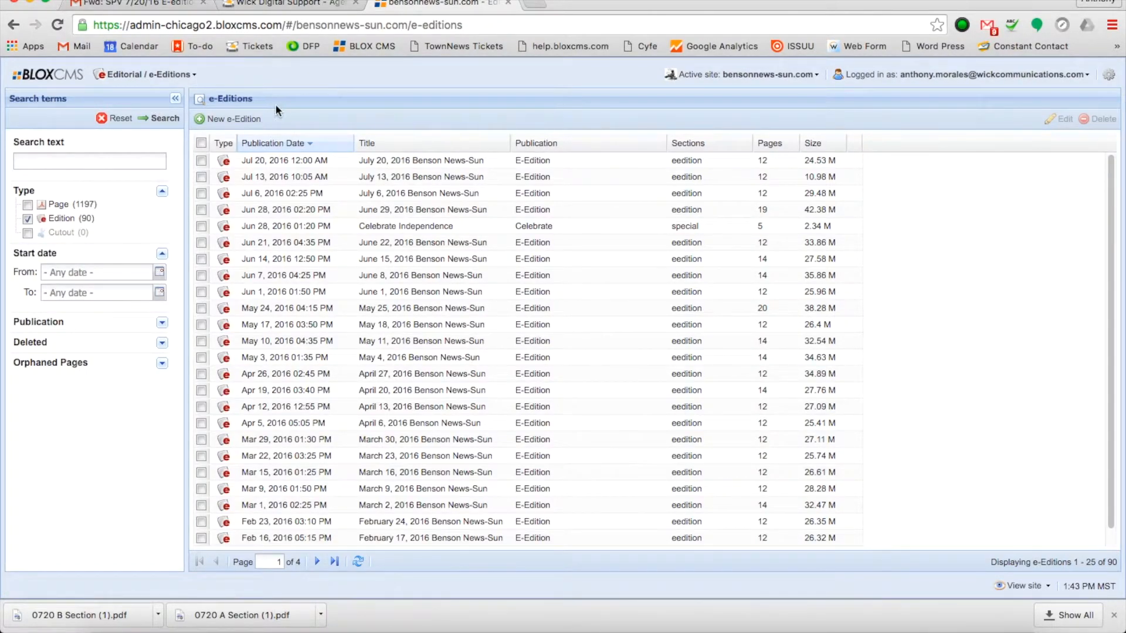
Try to create a new e-edition for the E-Edition publication and highlight the directory path it names
{"action": "left_click", "coordinate": [234, 121]}
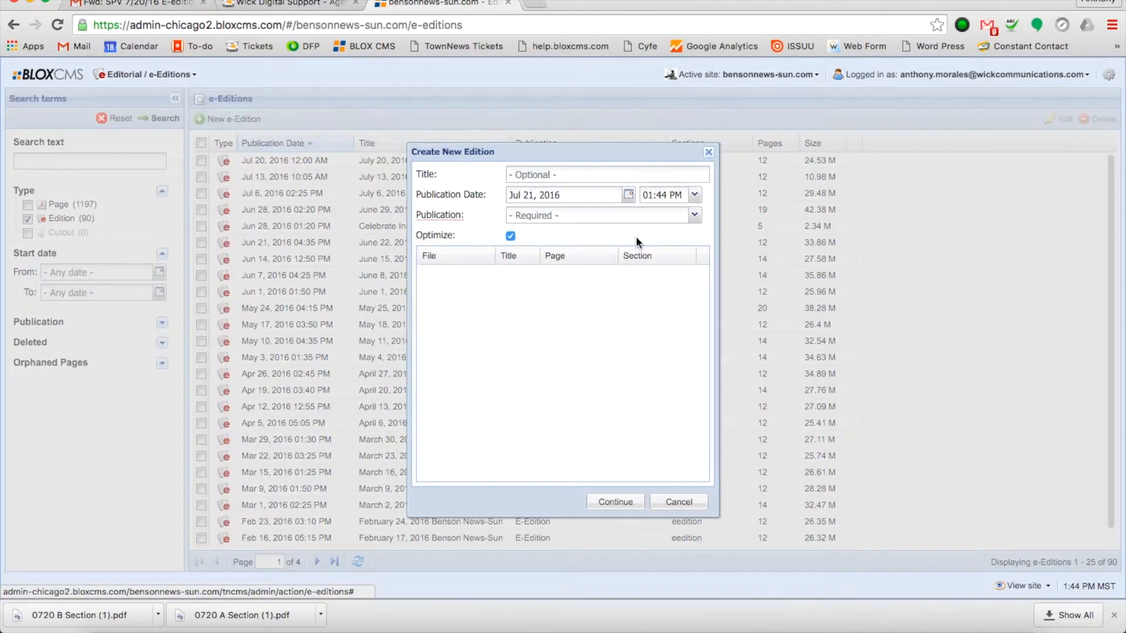
{"action": "left_click", "coordinate": [694, 215]}
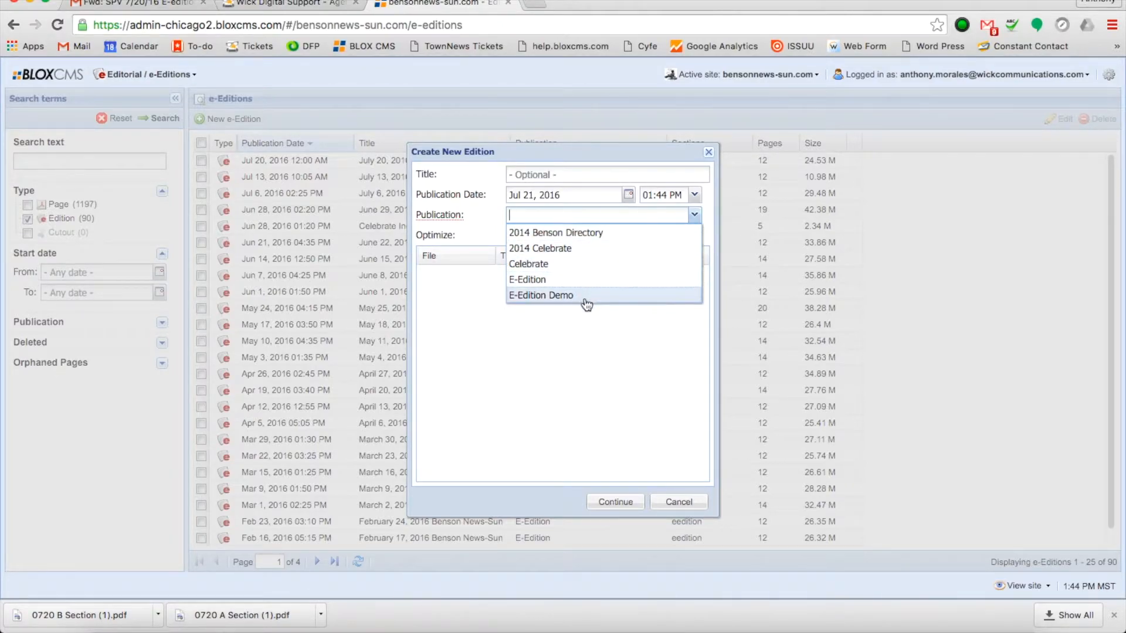
{"action": "left_click", "coordinate": [553, 281]}
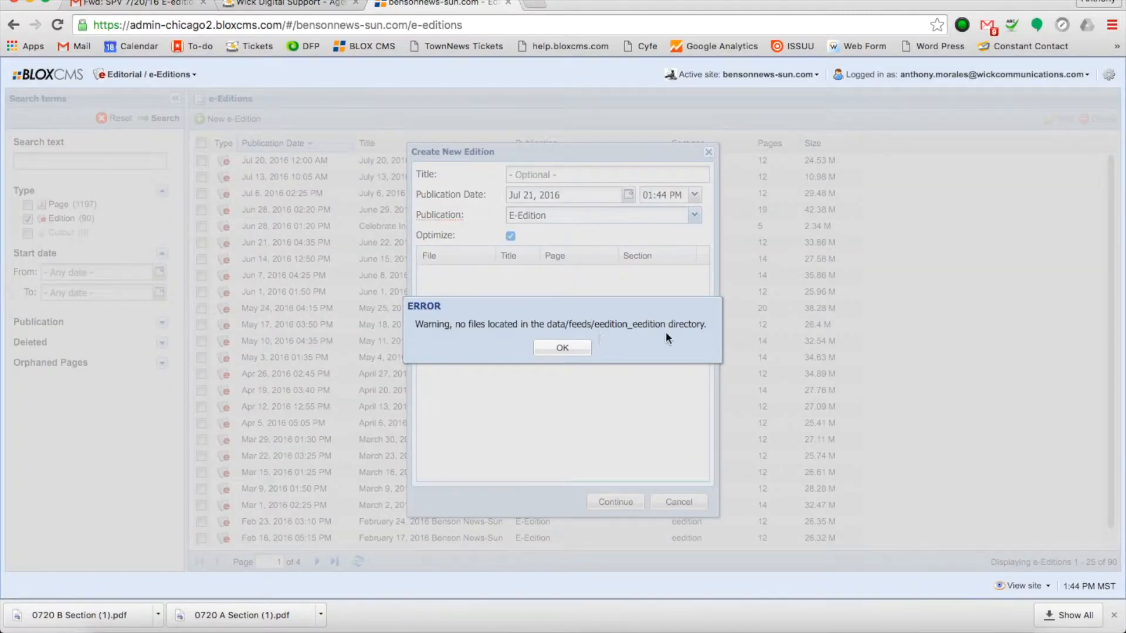
{"action": "left_click_drag", "start_coordinate": [547, 324], "coordinate": [705, 326]}
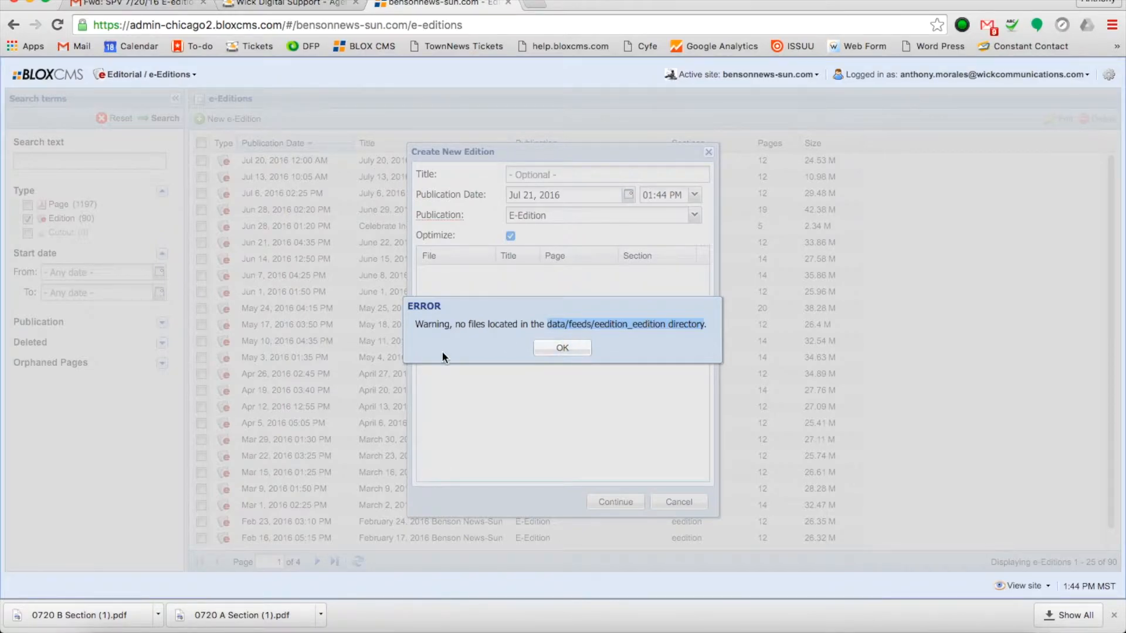
Switch to the FTP client and open the root folder of the Benson Feeds FTP connection
{"action": "left_click", "coordinate": [247, 629]}
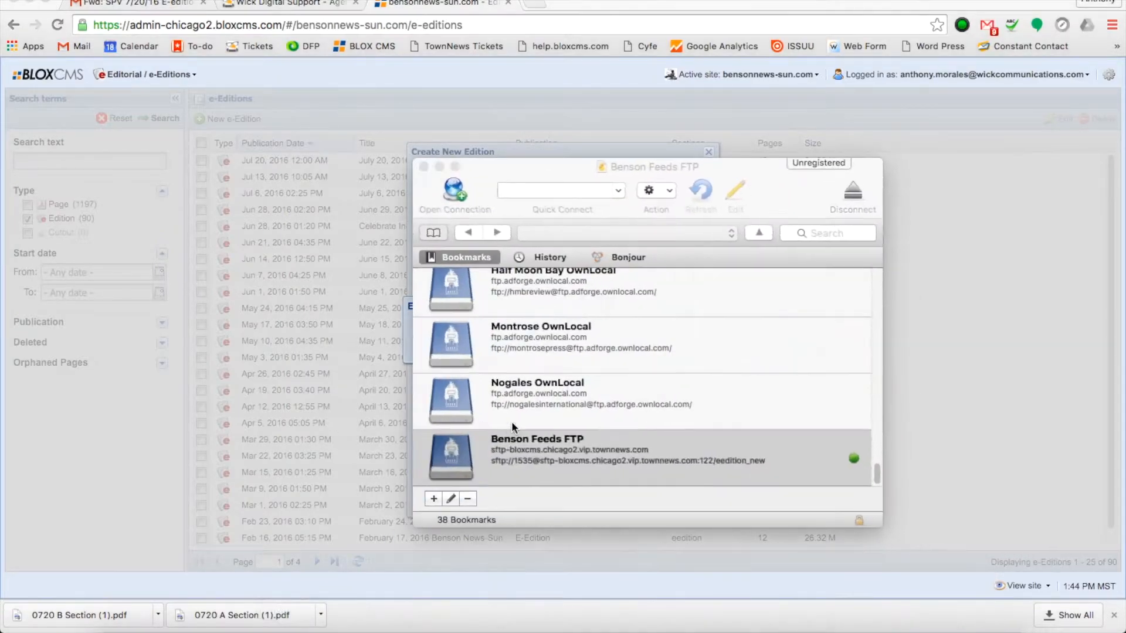
{"action": "left_click_drag", "start_coordinate": [521, 174], "coordinate": [150, 96]}
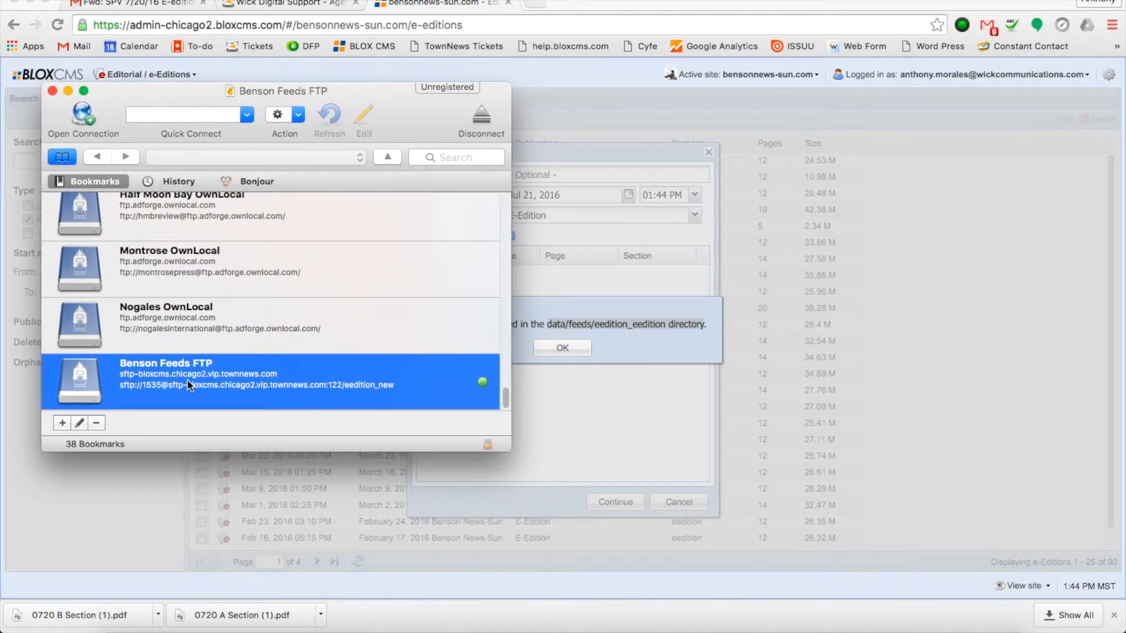
{"action": "scroll", "coordinate": [244, 354], "scroll_direction": "up", "scroll_amount": 1}
{"action": "scroll", "coordinate": [244, 355], "scroll_direction": "down", "scroll_amount": 1}
{"action": "left_click", "coordinate": [478, 384]}
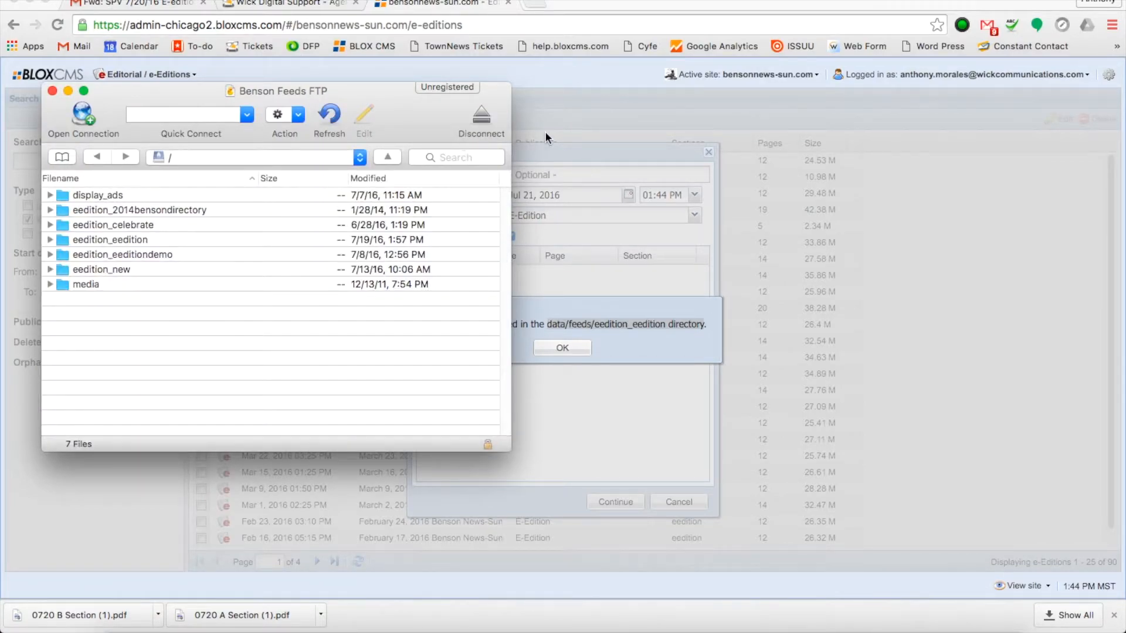
Place the FTP window beside the CMS warning and open the eedition_eedition folder
{"action": "left_click_drag", "start_coordinate": [414, 125], "coordinate": [1114, 378]}
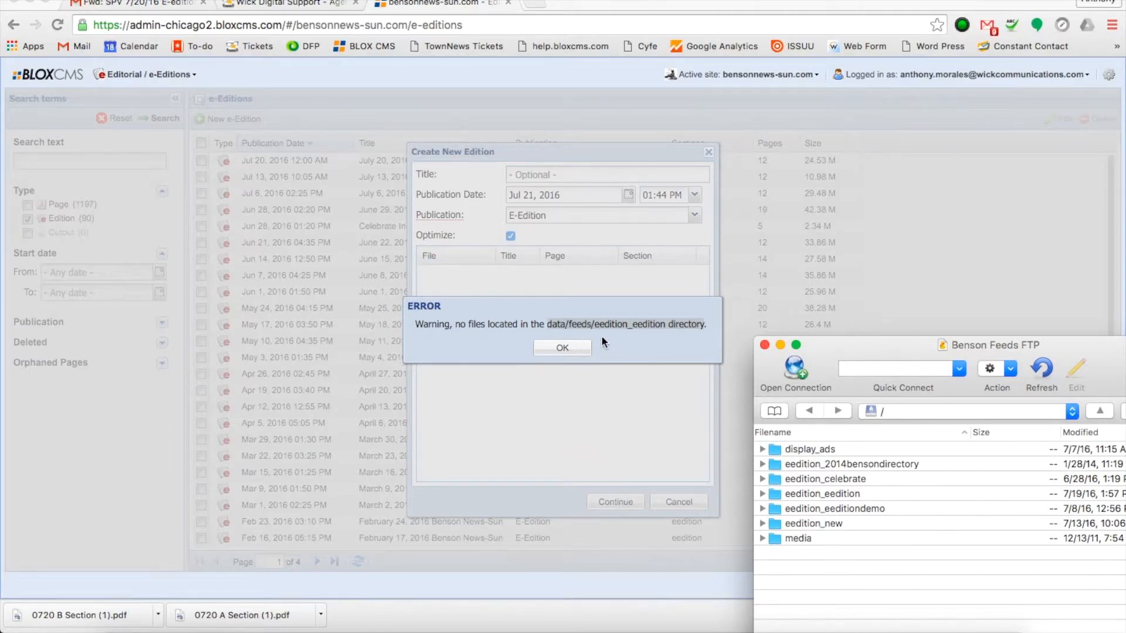
{"action": "left_click_drag", "start_coordinate": [875, 346], "coordinate": [121, 159]}
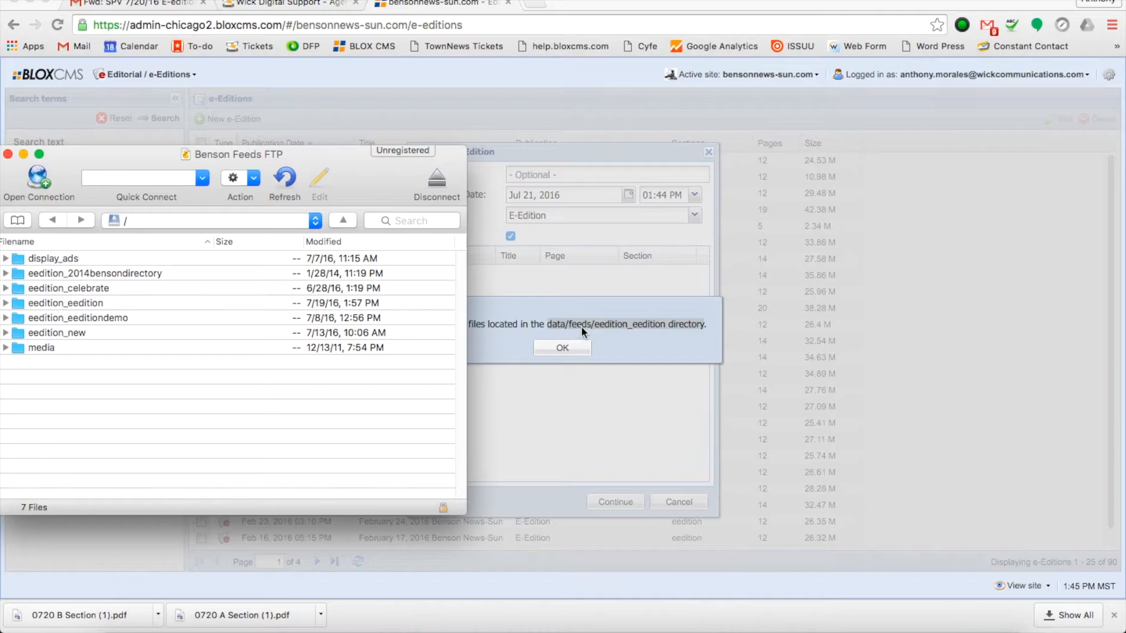
{"action": "left_click_drag", "start_coordinate": [318, 161], "coordinate": [409, 156]}
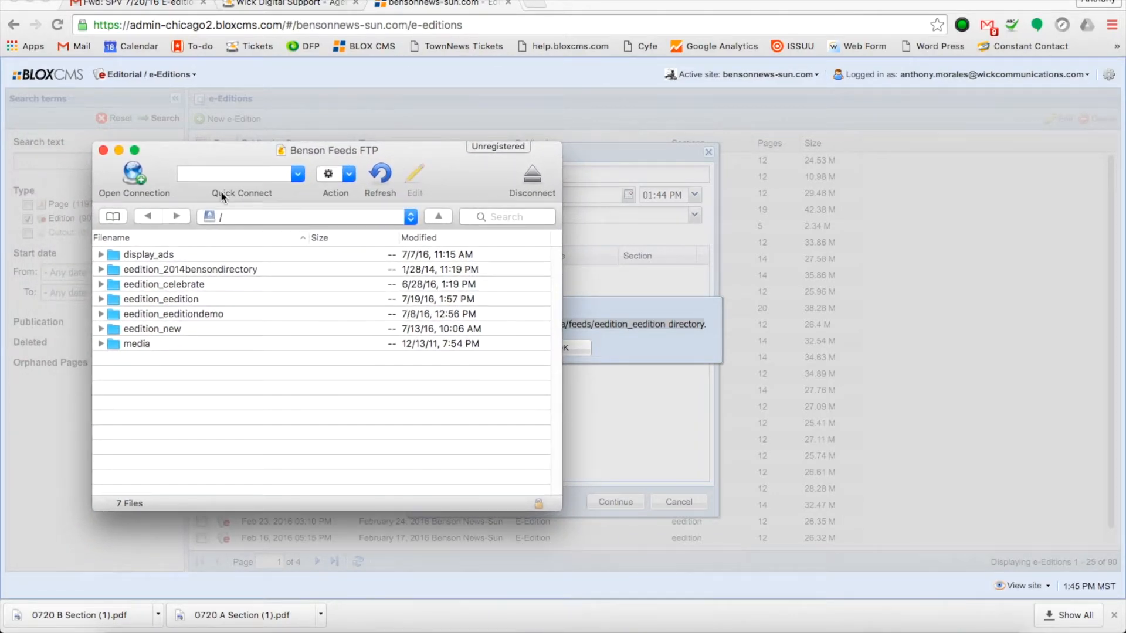
{"action": "double_click", "coordinate": [180, 300]}
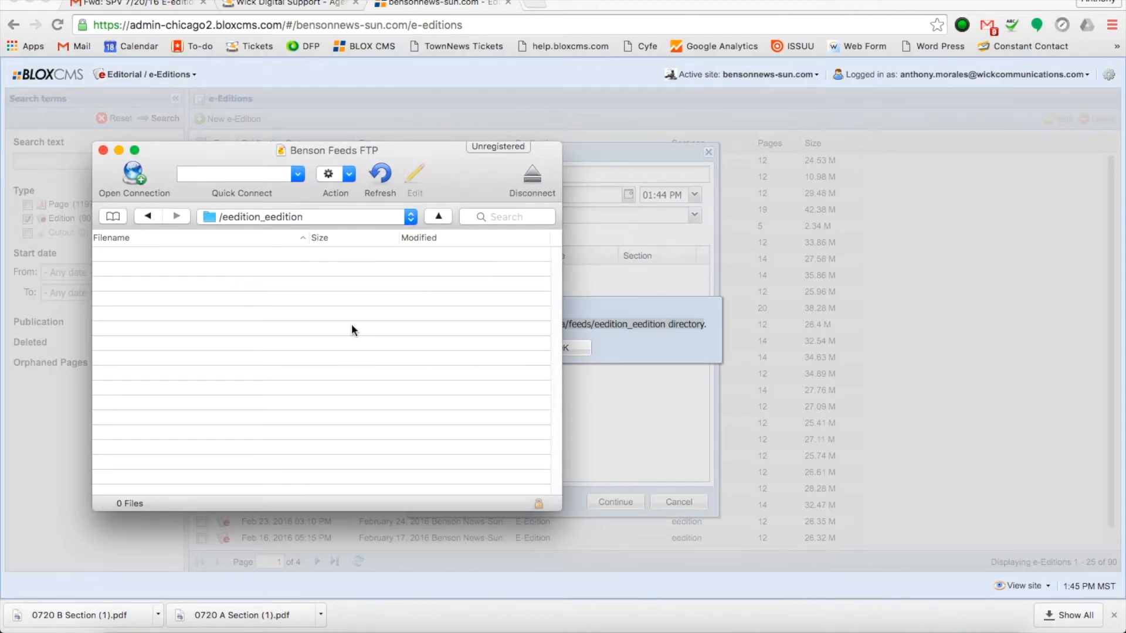
Dismiss the missing-files warning in the CMS and minimize the browser to expose the desktop files
{"action": "left_click", "coordinate": [658, 376]}
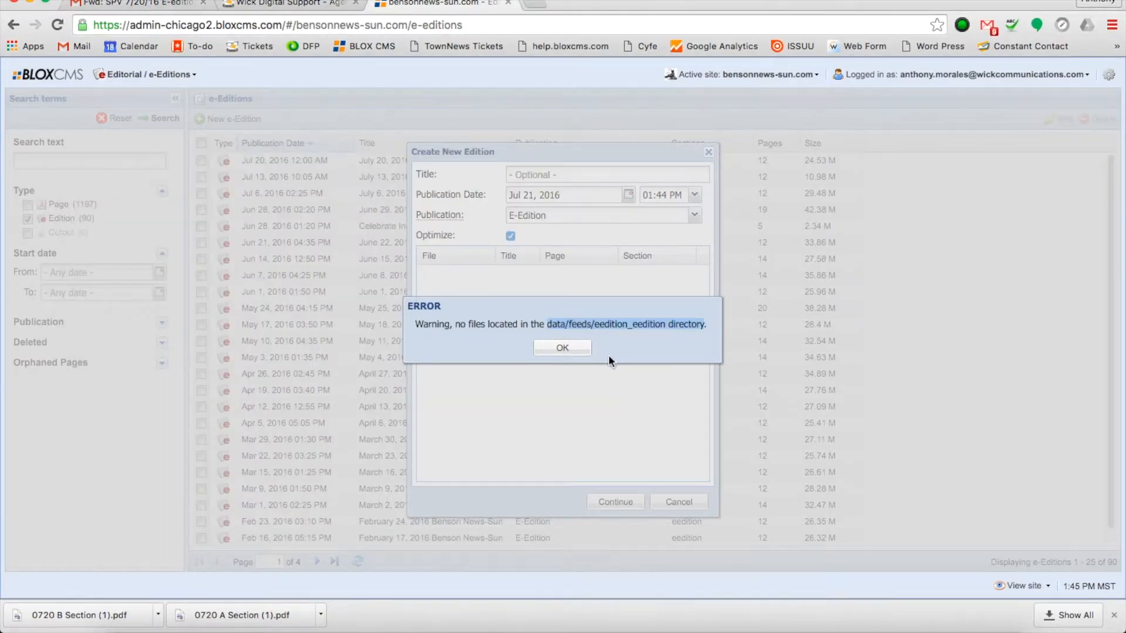
{"action": "left_click", "coordinate": [572, 350]}
{"action": "left_click", "coordinate": [30, 2]}
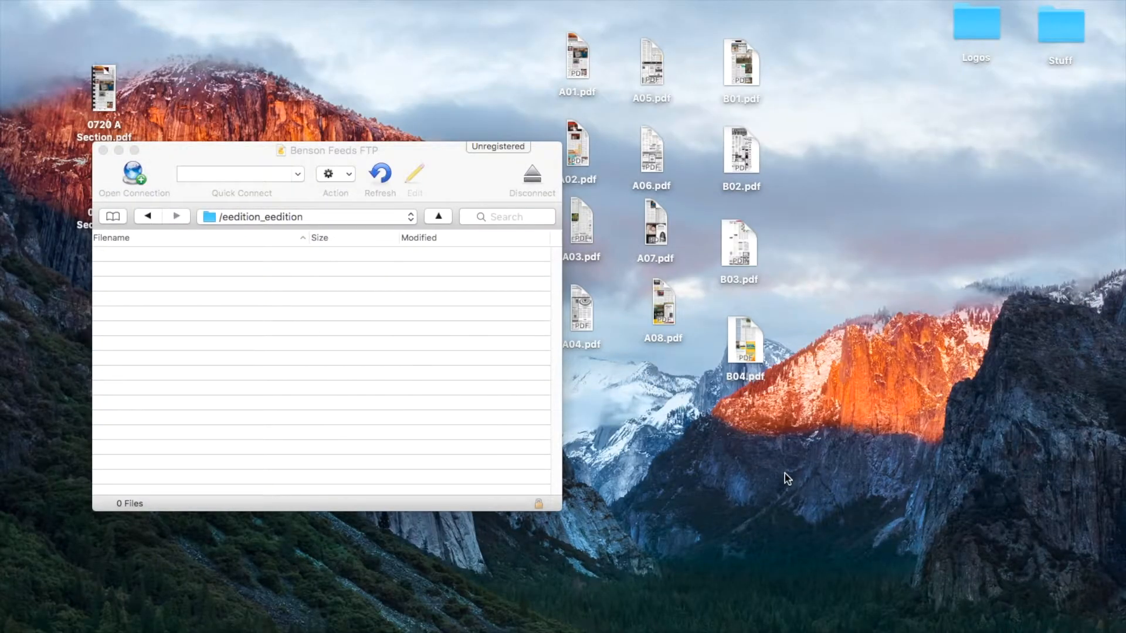
Upload the page PDFs A01 to A08 and B01 to B04 from the desktop into the eedition_eedition folder
{"action": "left_click_drag", "start_coordinate": [457, 203], "coordinate": [427, 165]}
{"action": "left_click_drag", "start_coordinate": [528, 38], "coordinate": [810, 391]}
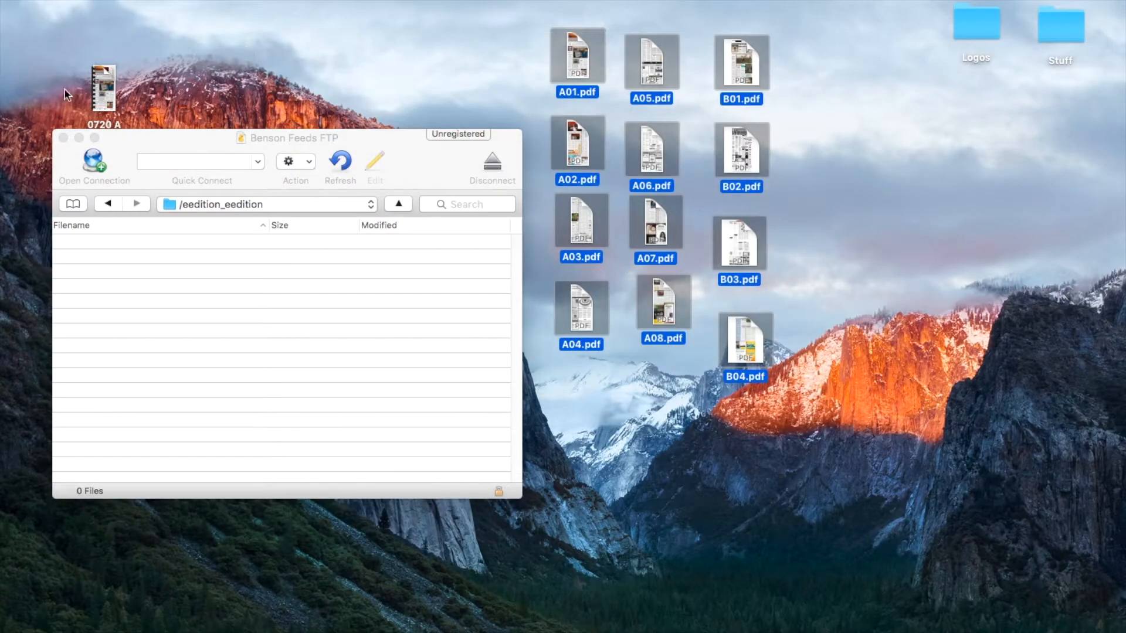
{"action": "left_click_drag", "start_coordinate": [593, 59], "coordinate": [327, 307]}
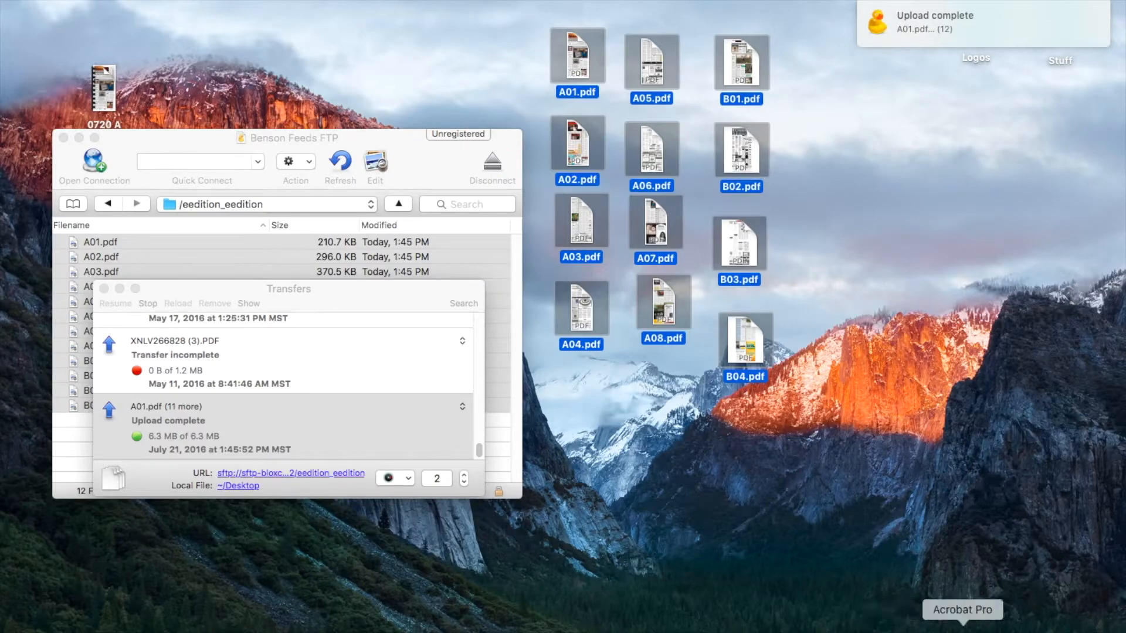
Switch back to BLOX CMS in Chrome, cancel the unfinished edition, and start a new e-edition
{"action": "left_click", "coordinate": [967, 620]}
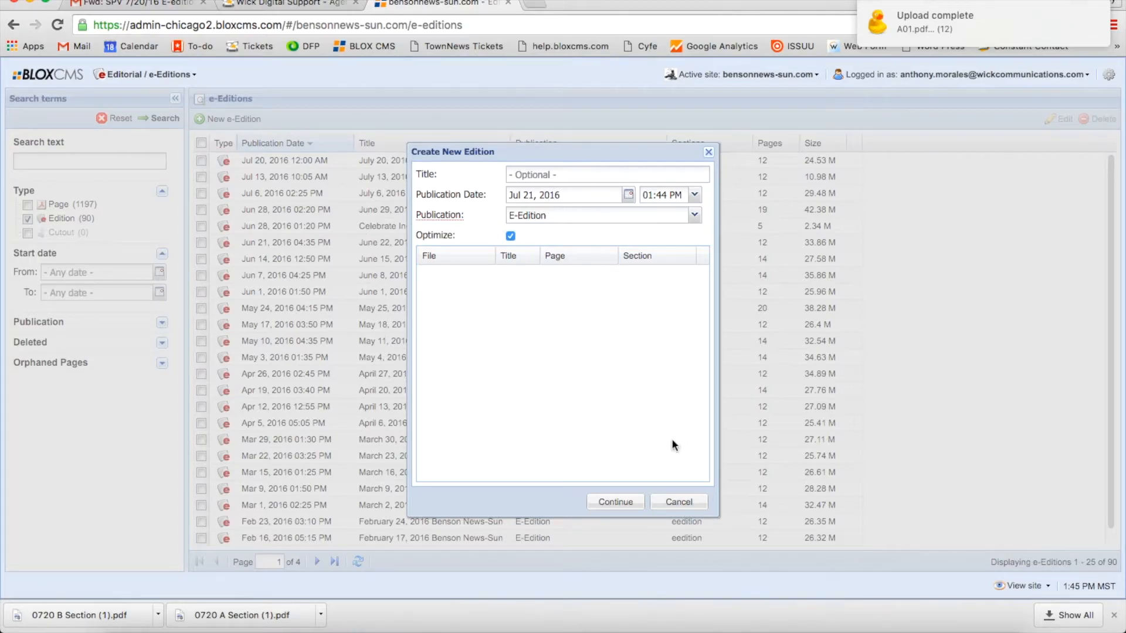
{"action": "left_click", "coordinate": [686, 506]}
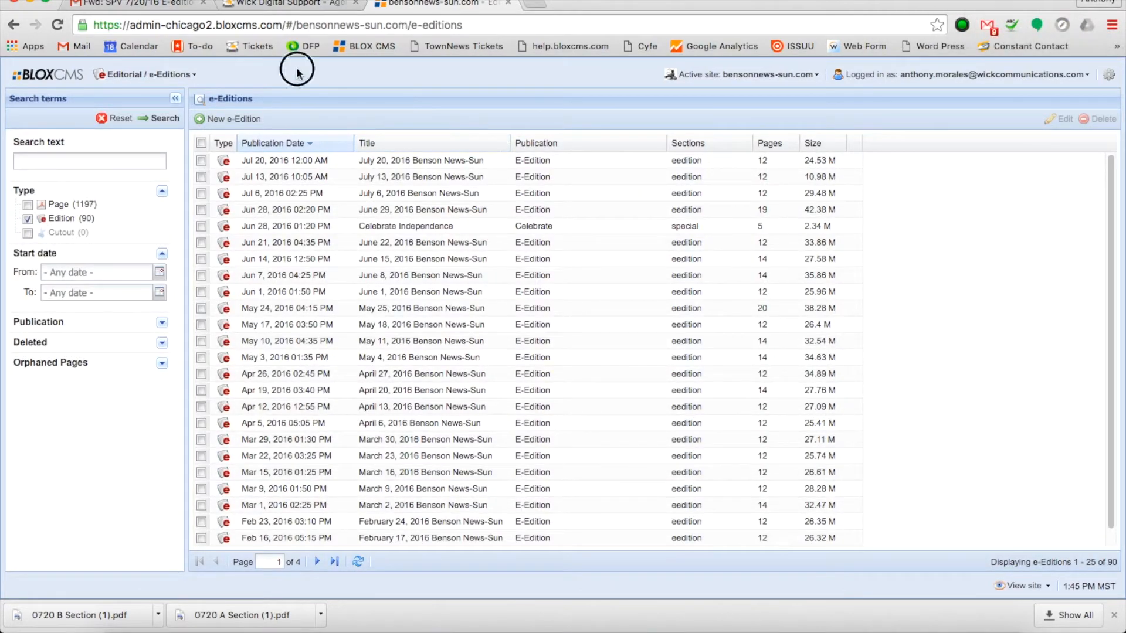
{"action": "left_click", "coordinate": [229, 118]}
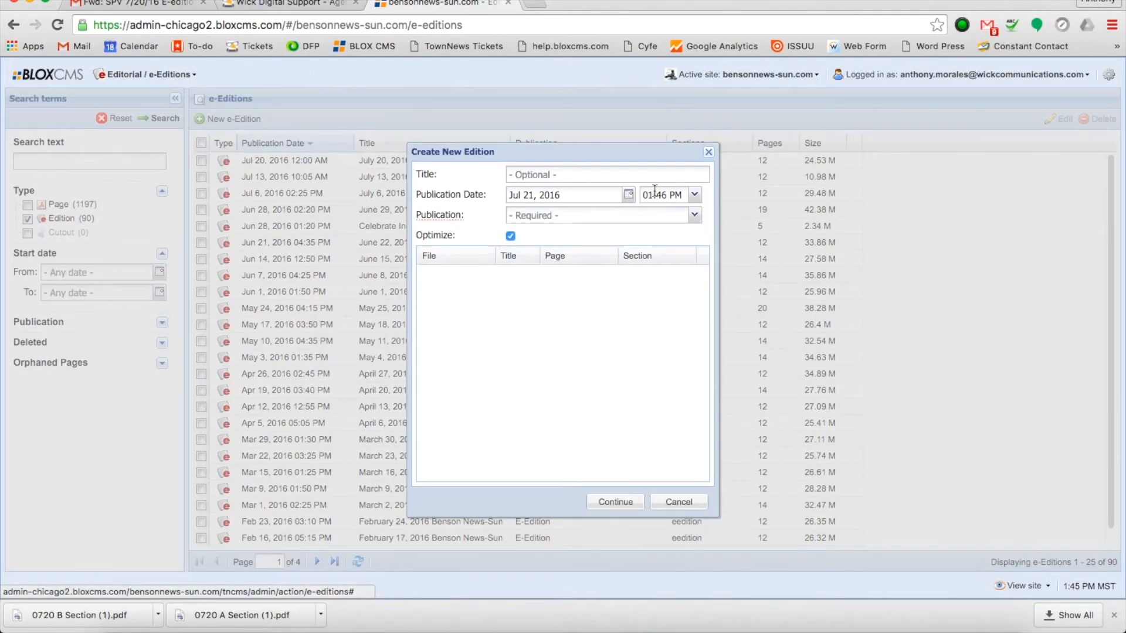
Title the new edition July, 2016 and set its publication to E-Edition to load the uploaded pages
{"action": "left_click", "coordinate": [596, 176]}
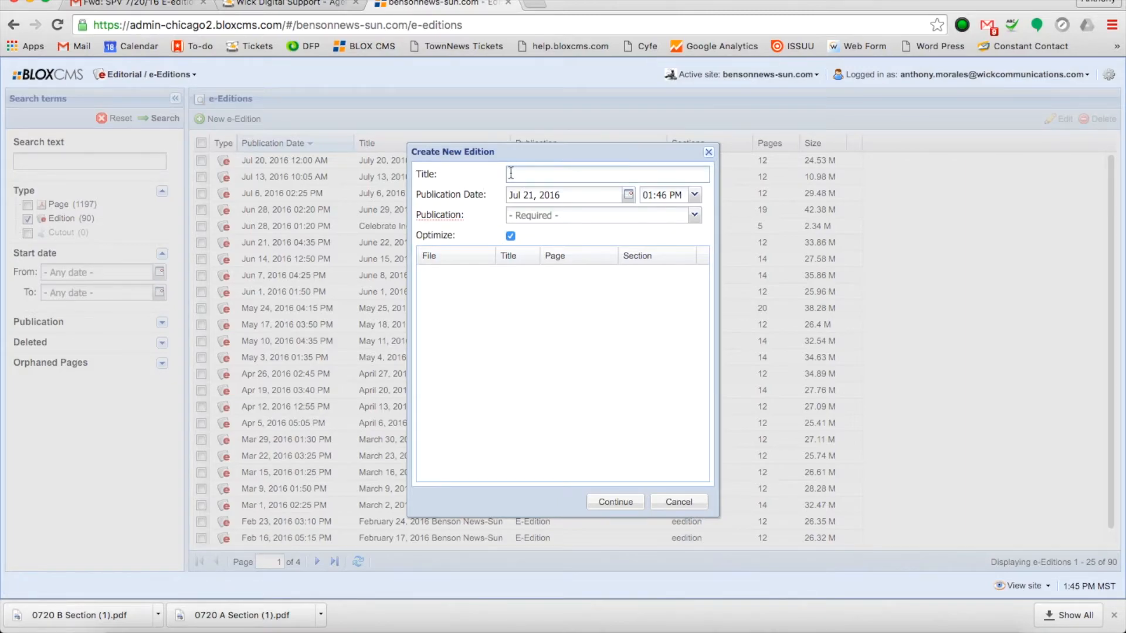
{"action": "type", "text": "July, 2016"}
{"action": "left_click", "coordinate": [694, 215]}
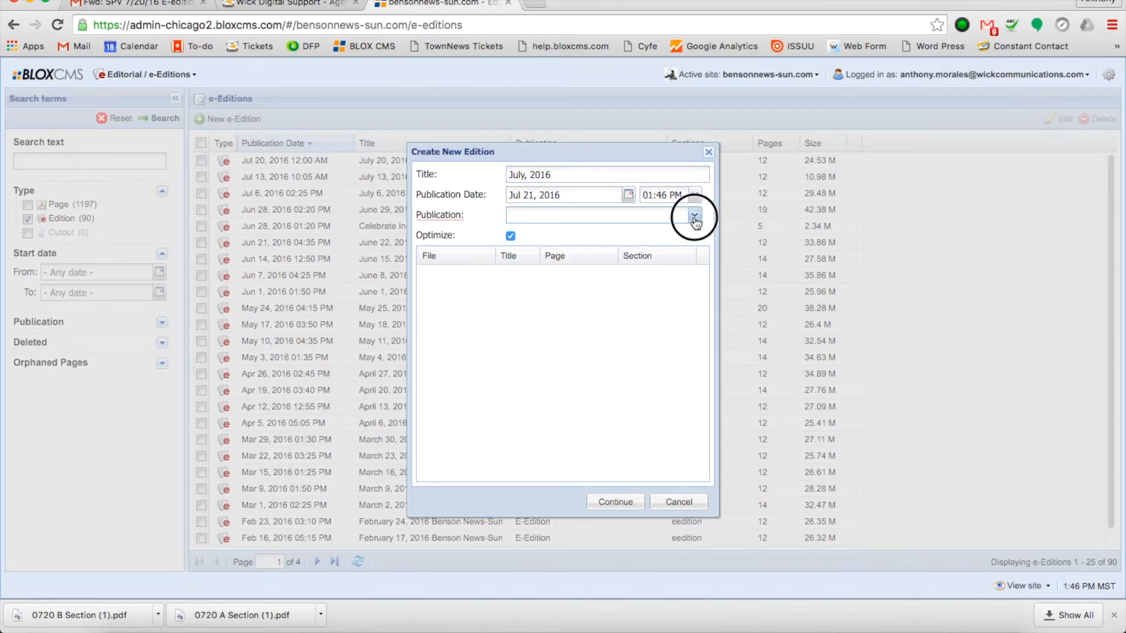
{"action": "left_click", "coordinate": [545, 280]}
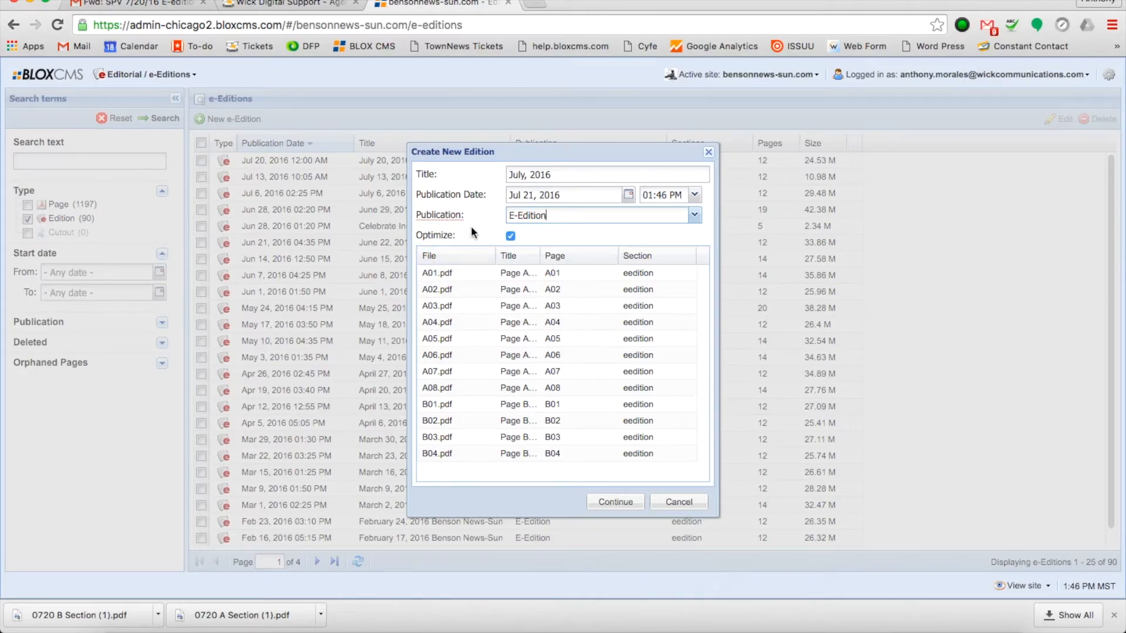
Check the uploaded page PDFs in the eedition_eedition folder against the new edition's file list, and proceed with creating the edition
{"action": "left_click", "coordinate": [262, 631]}
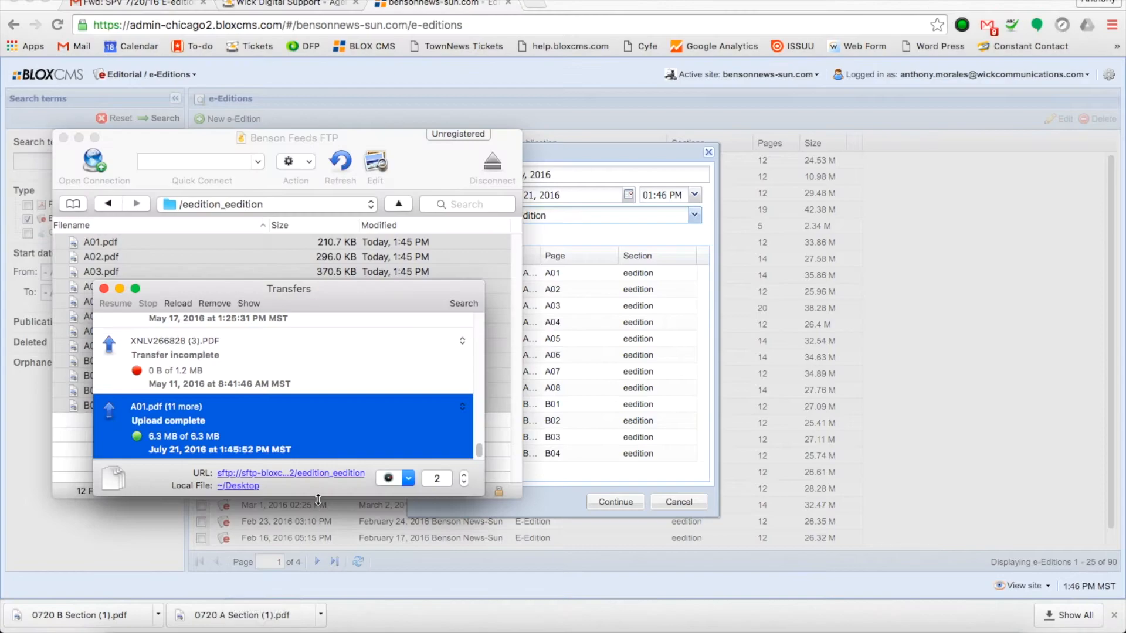
{"action": "left_click", "coordinate": [104, 288]}
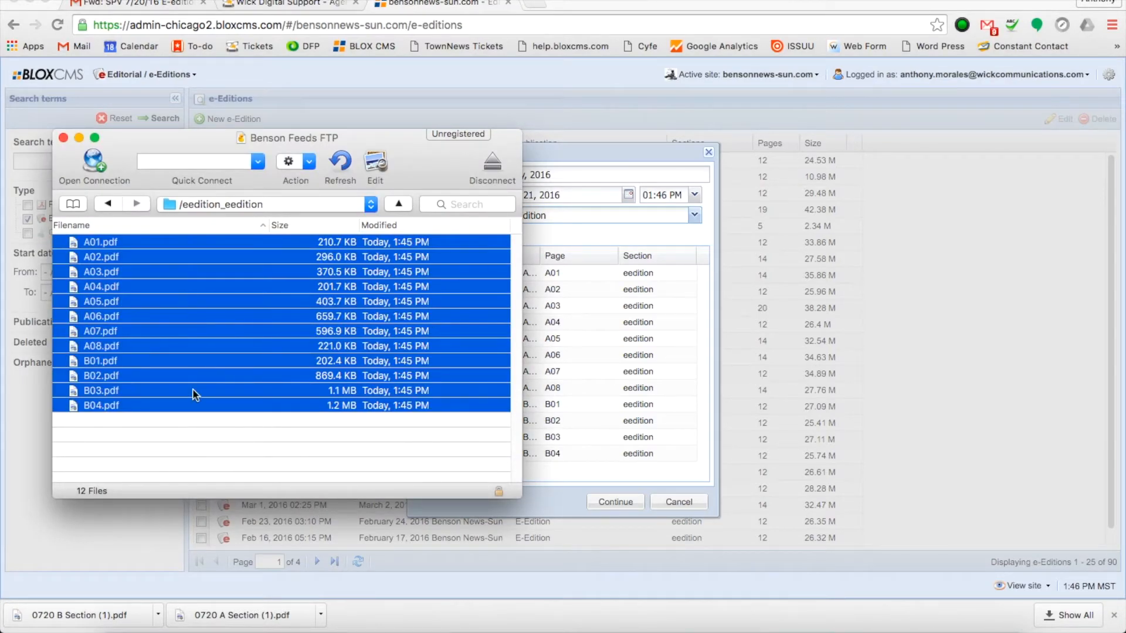
{"action": "left_click", "coordinate": [613, 152]}
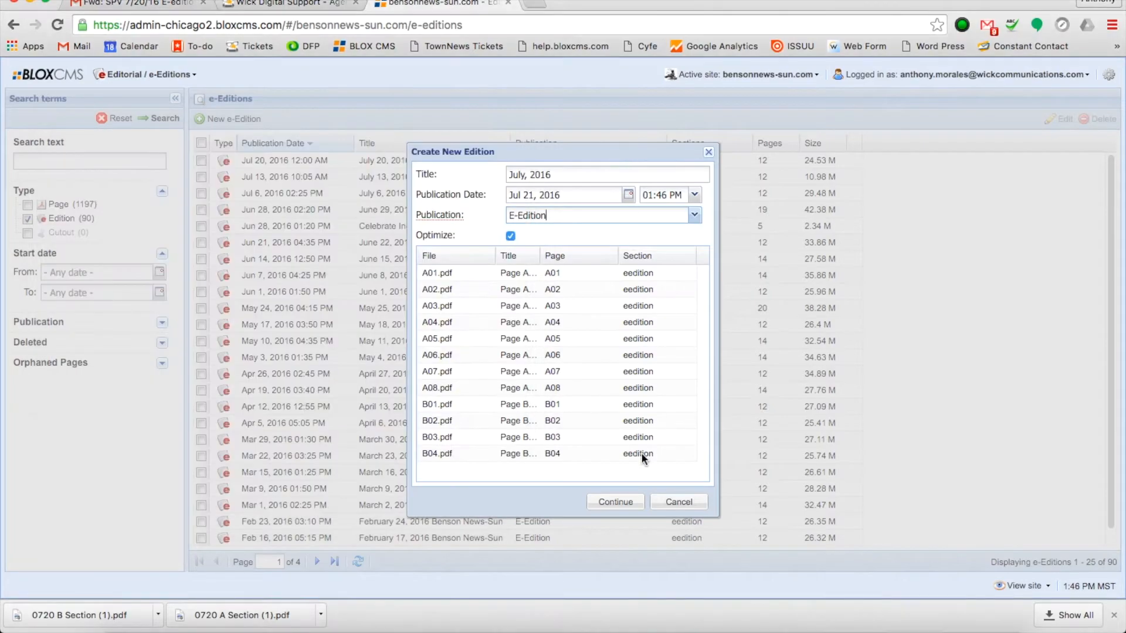
{"action": "left_click", "coordinate": [616, 504]}
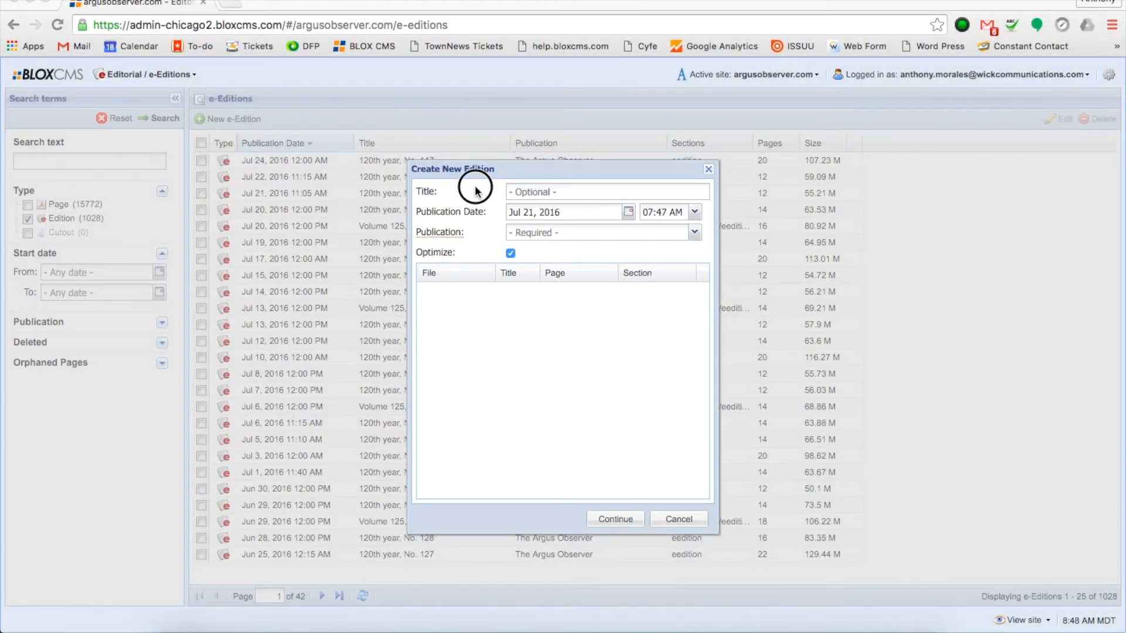
Title the new edition on the argusobserver.com site July 22, 2016
{"action": "left_click", "coordinate": [518, 192]}
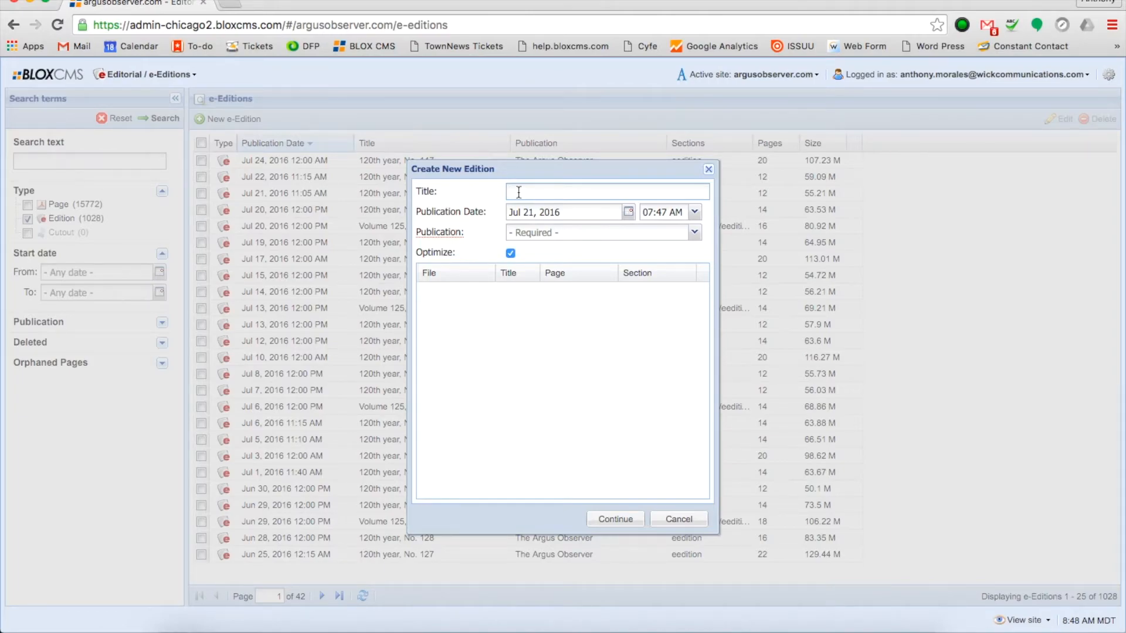
{"action": "type", "text": "July 22, 2016"}
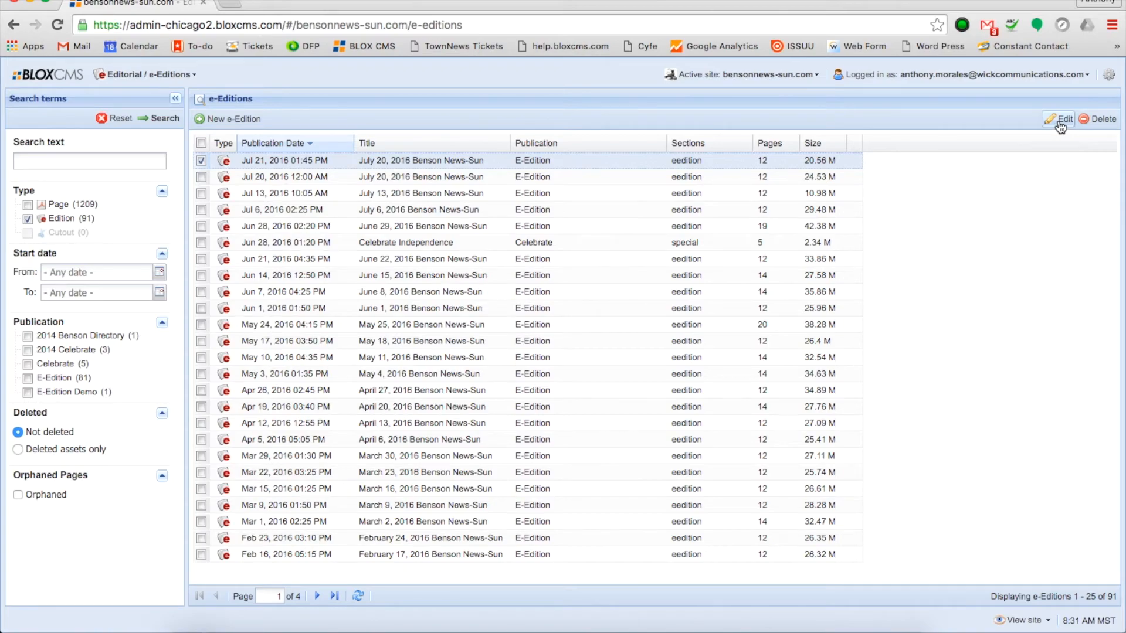
Open the newest July 20, 2016 Benson News-Sun edition, examine its publishing and archive date options, and close it without saving
{"action": "double_click", "coordinate": [508, 160]}
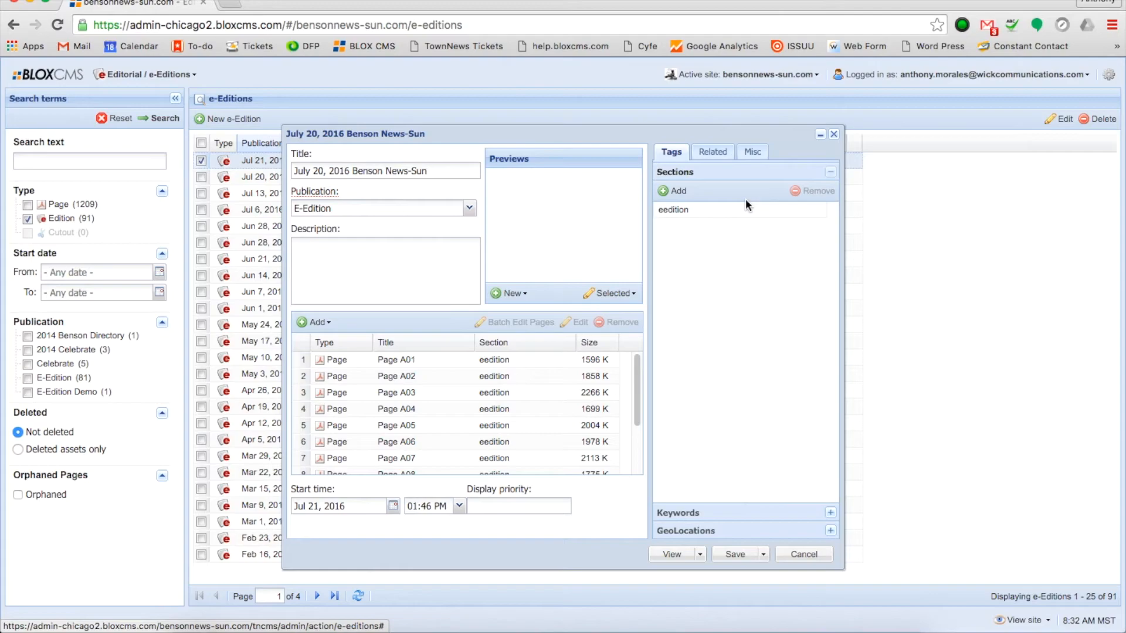
{"action": "left_click", "coordinate": [753, 154]}
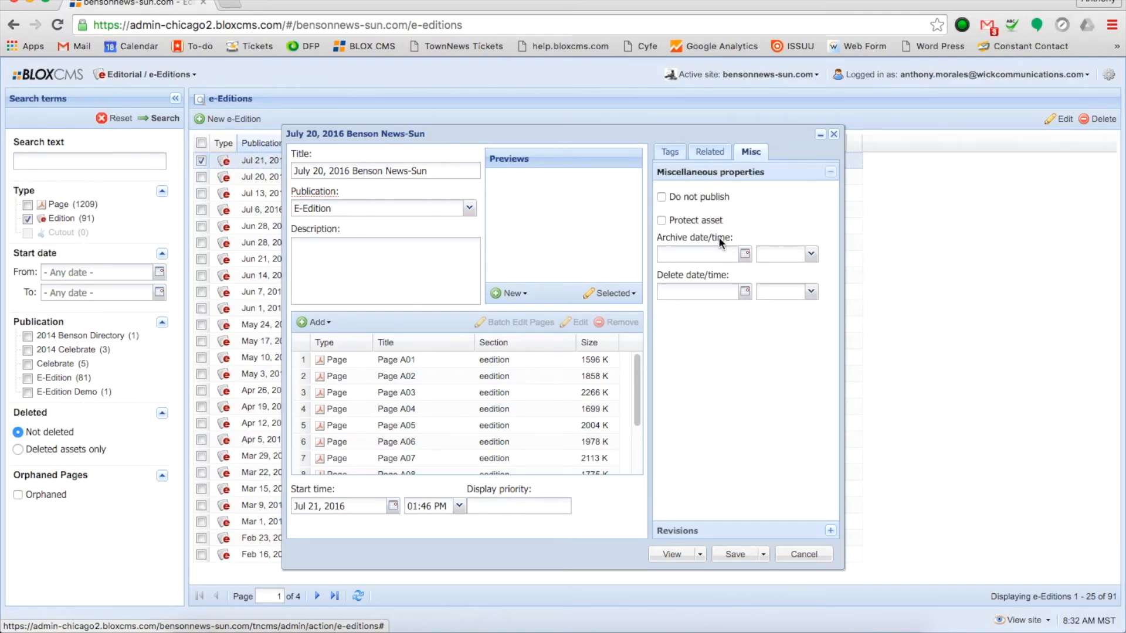
{"action": "left_click", "coordinate": [662, 198]}
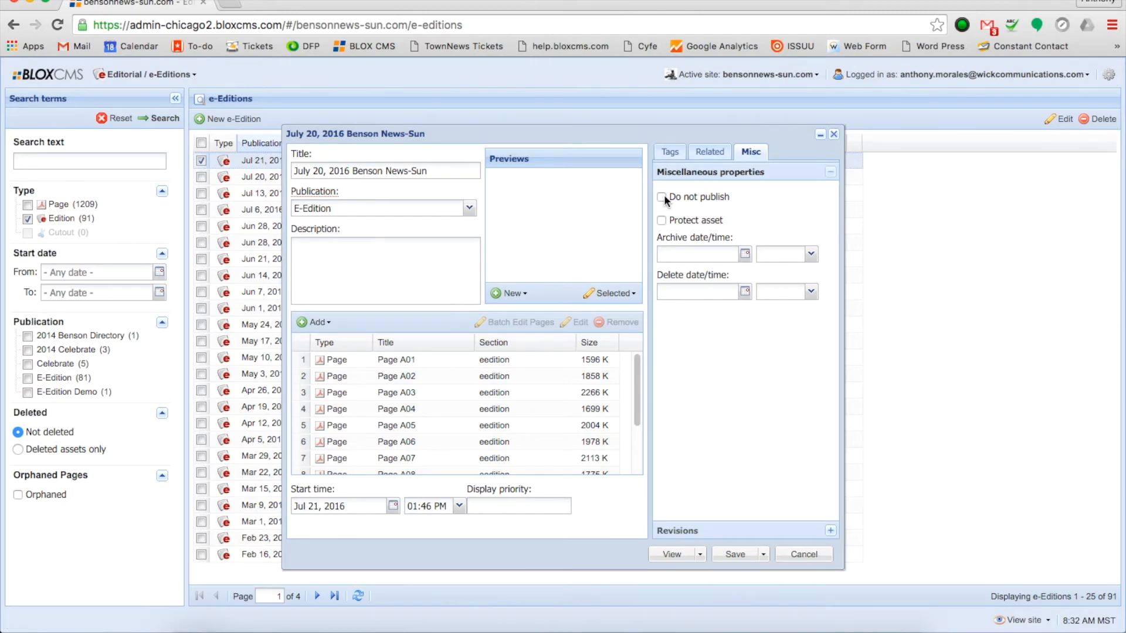
{"action": "left_click", "coordinate": [682, 253]}
{"action": "left_click", "coordinate": [745, 254]}
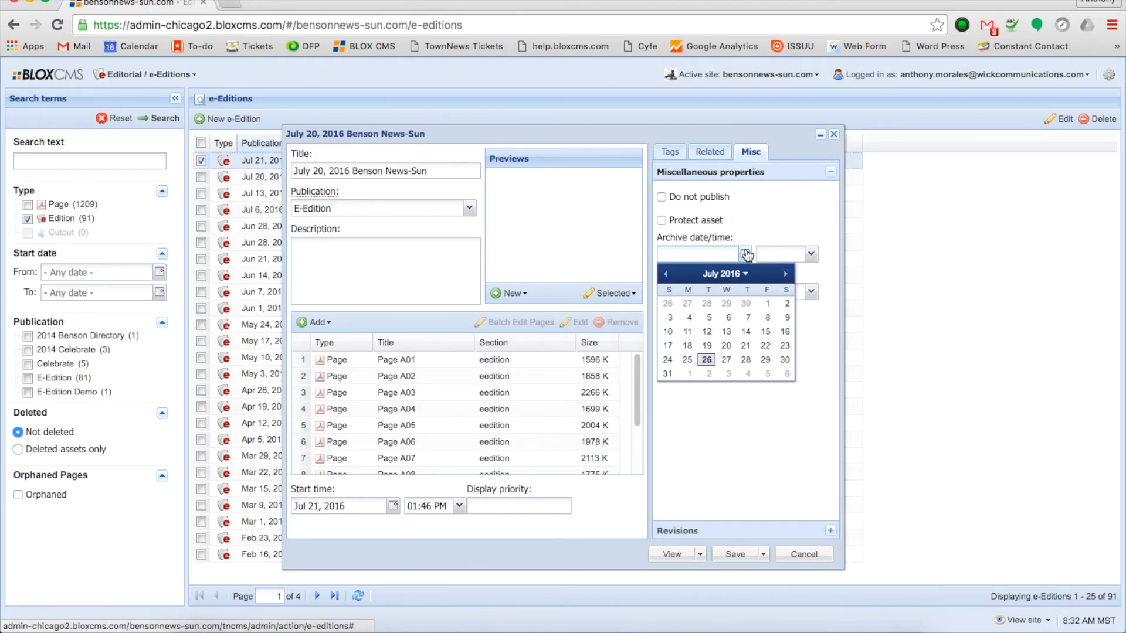
{"action": "left_click", "coordinate": [787, 222]}
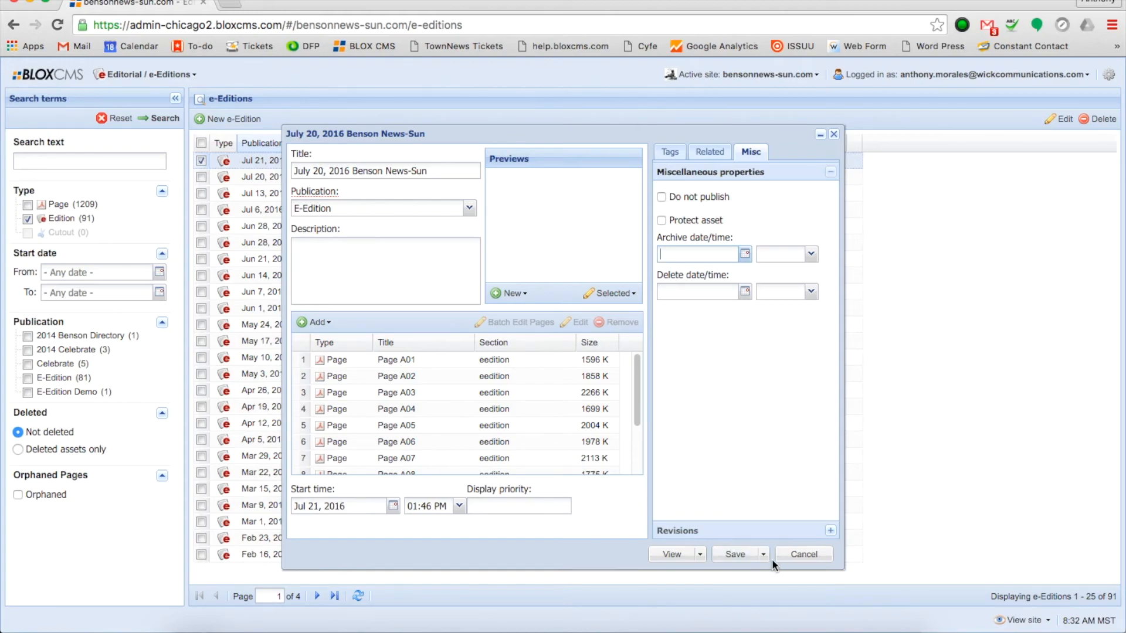
{"action": "left_click", "coordinate": [802, 554]}
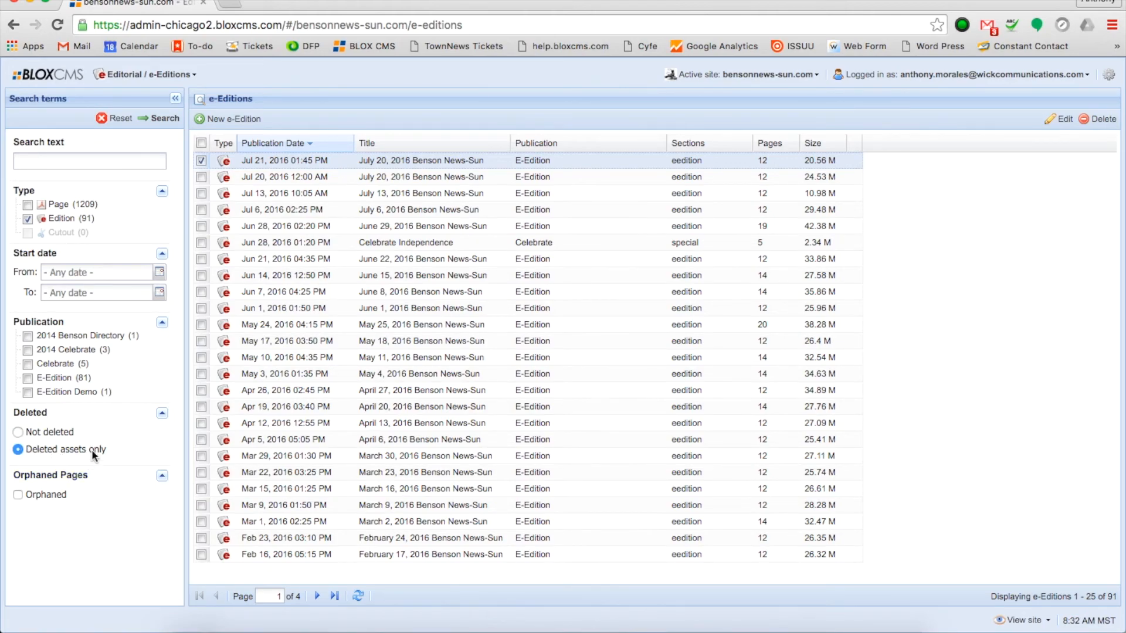
Search the e-editions for deleted assets only, and return the list to editions that are not deleted
{"action": "left_click", "coordinate": [157, 119]}
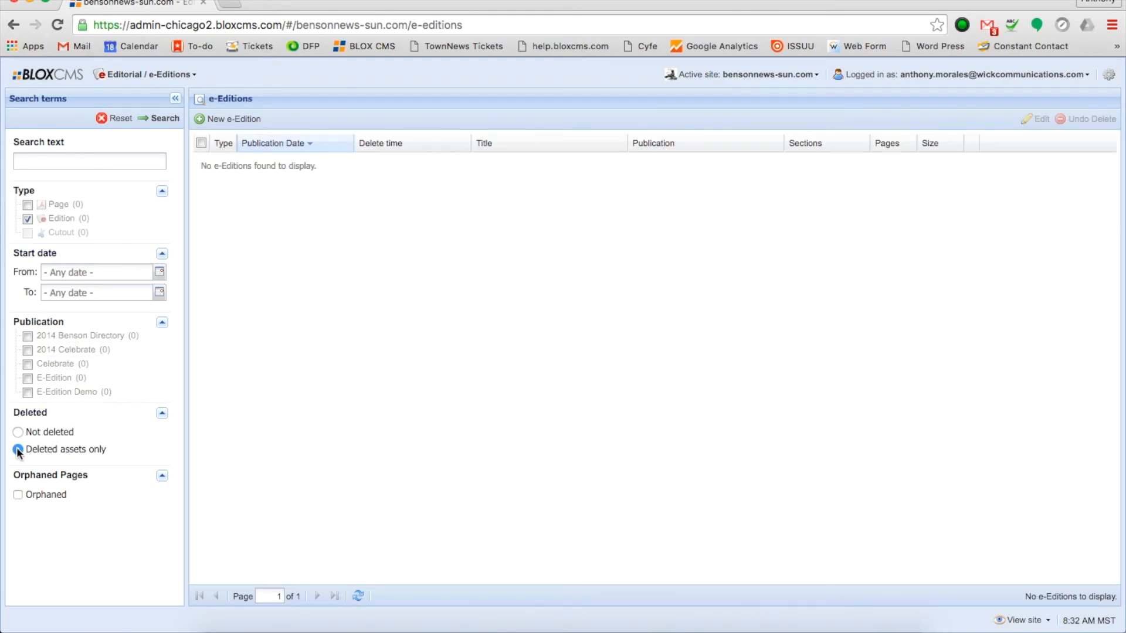
{"action": "left_click", "coordinate": [18, 433]}
{"action": "left_click", "coordinate": [158, 118]}
Reopen the newest July 20, 2016 Benson News-Sun edition to review its miscellaneous properties, and cancel out of the editor
{"action": "double_click", "coordinate": [502, 167]}
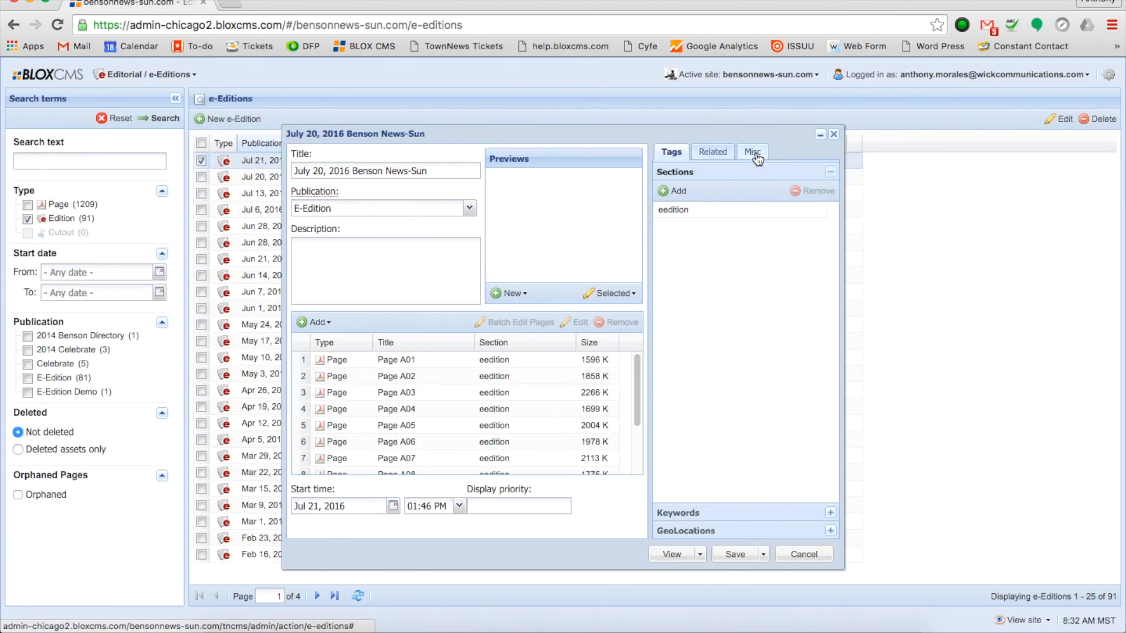
{"action": "left_click", "coordinate": [754, 153]}
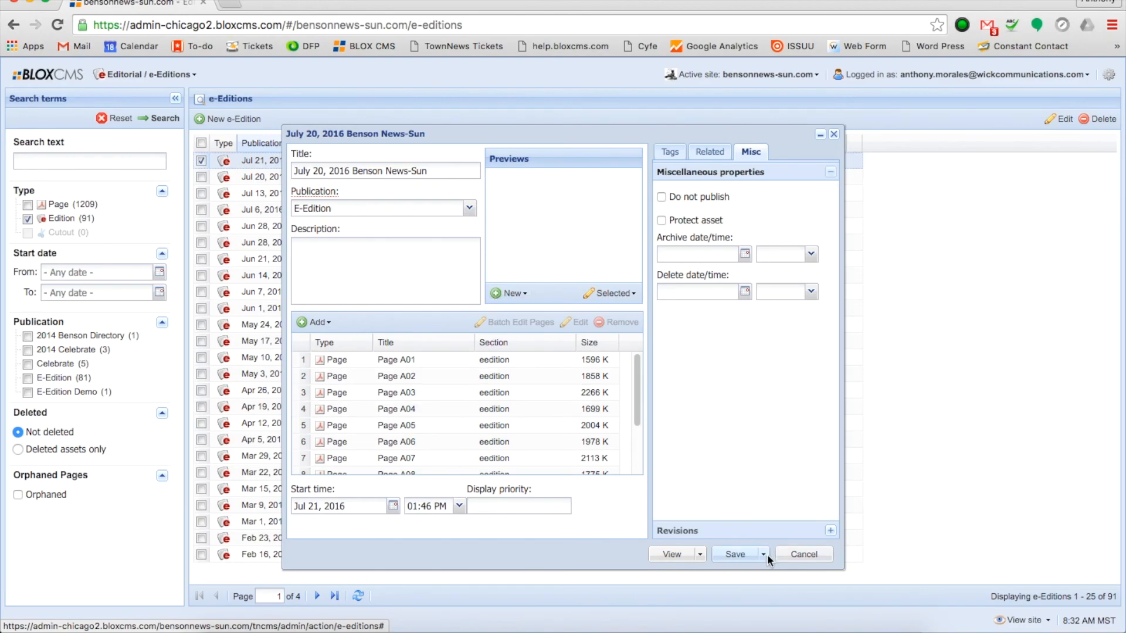
{"action": "left_click", "coordinate": [804, 555]}
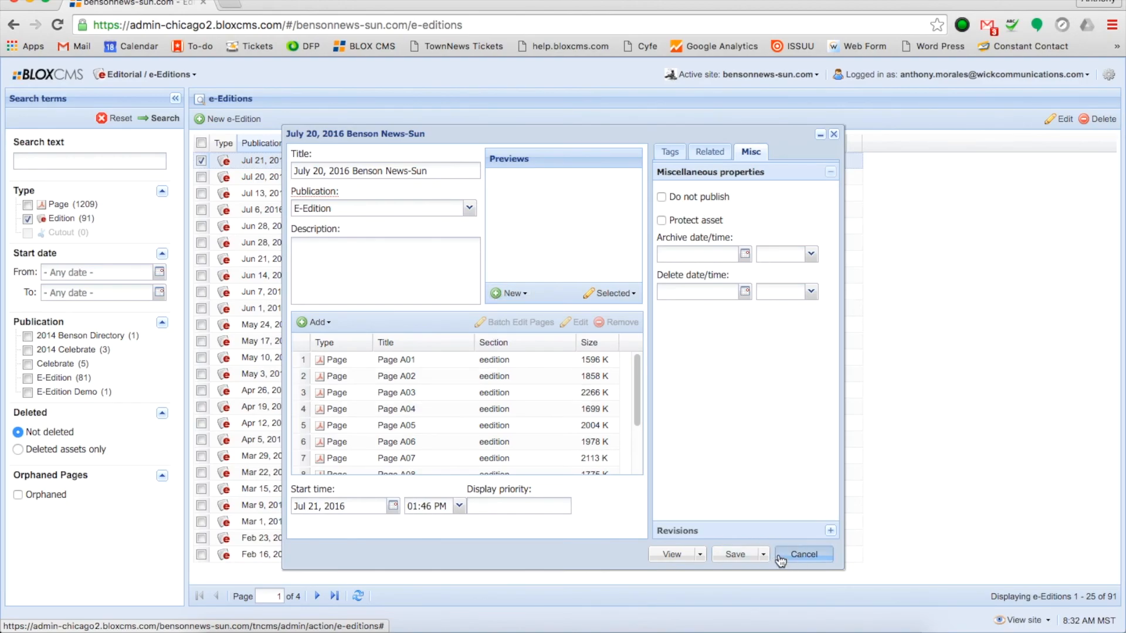